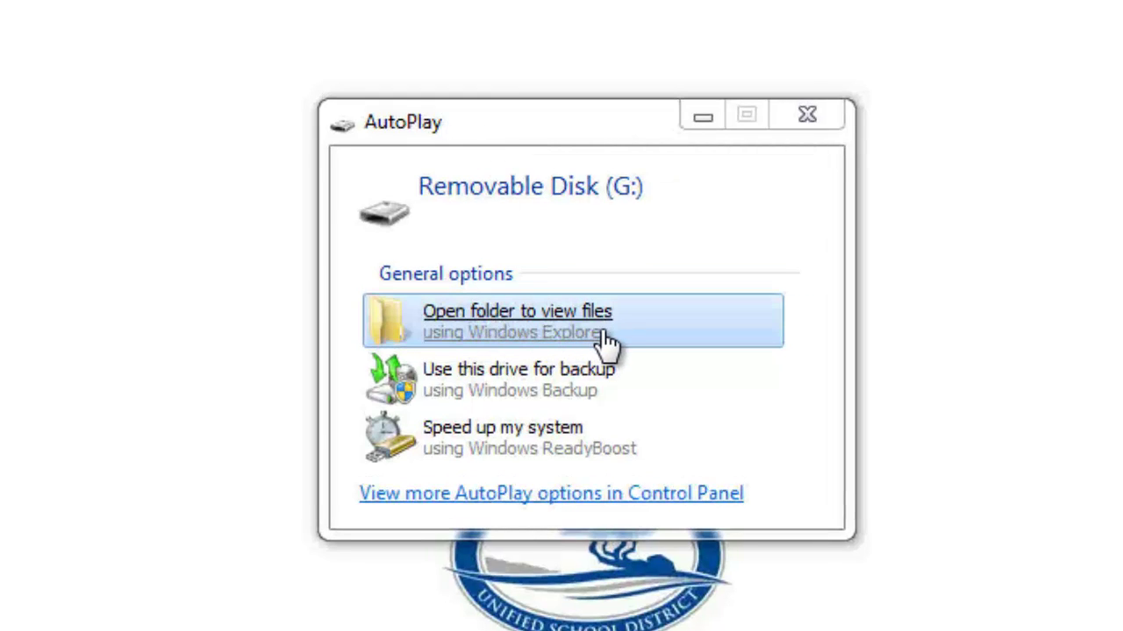
# Open the folder of Removable Disk (G:) from the AutoPlay prompt and close its window.
pyautogui.click(551, 328)
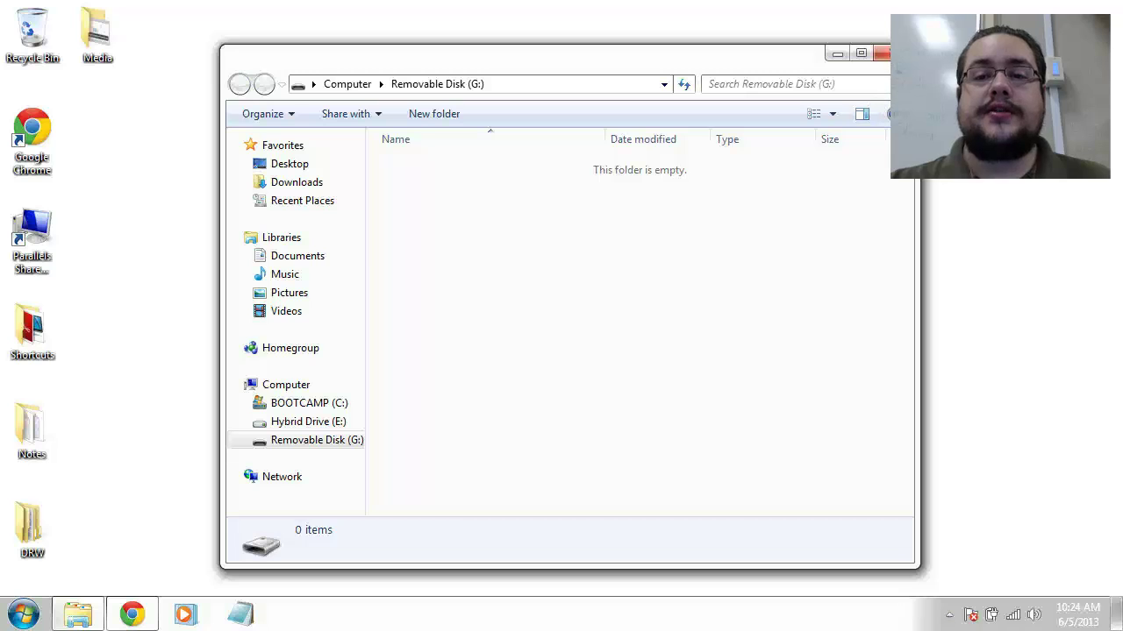
pyautogui.click(882, 53)
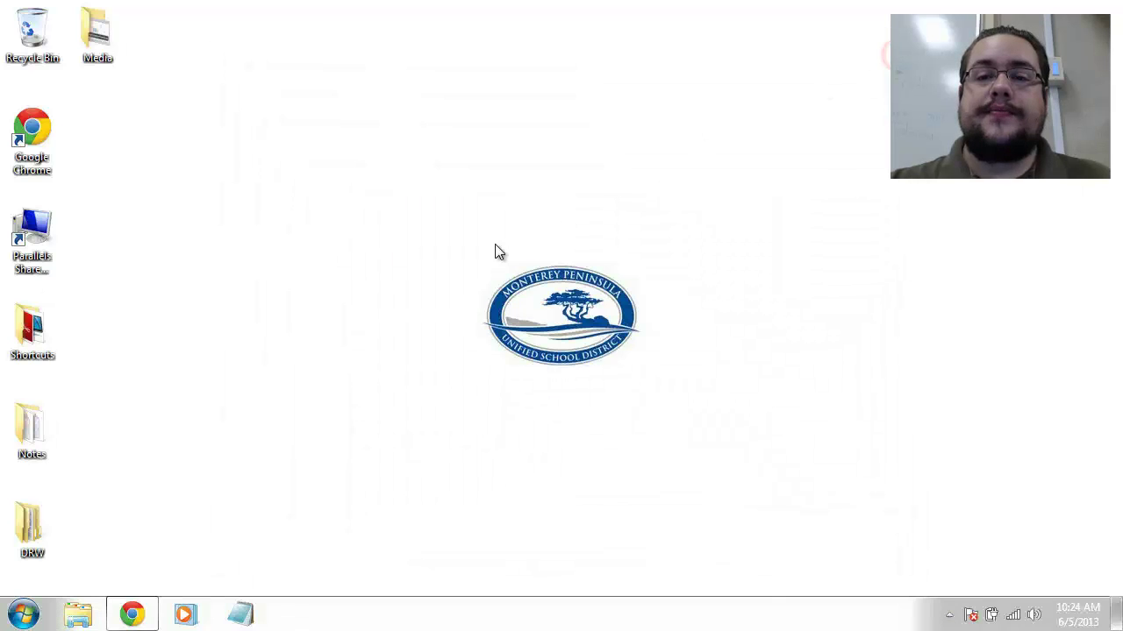
# Open Removable Disk (G:) from the computer's list of drives.
pyautogui.click(23, 614)
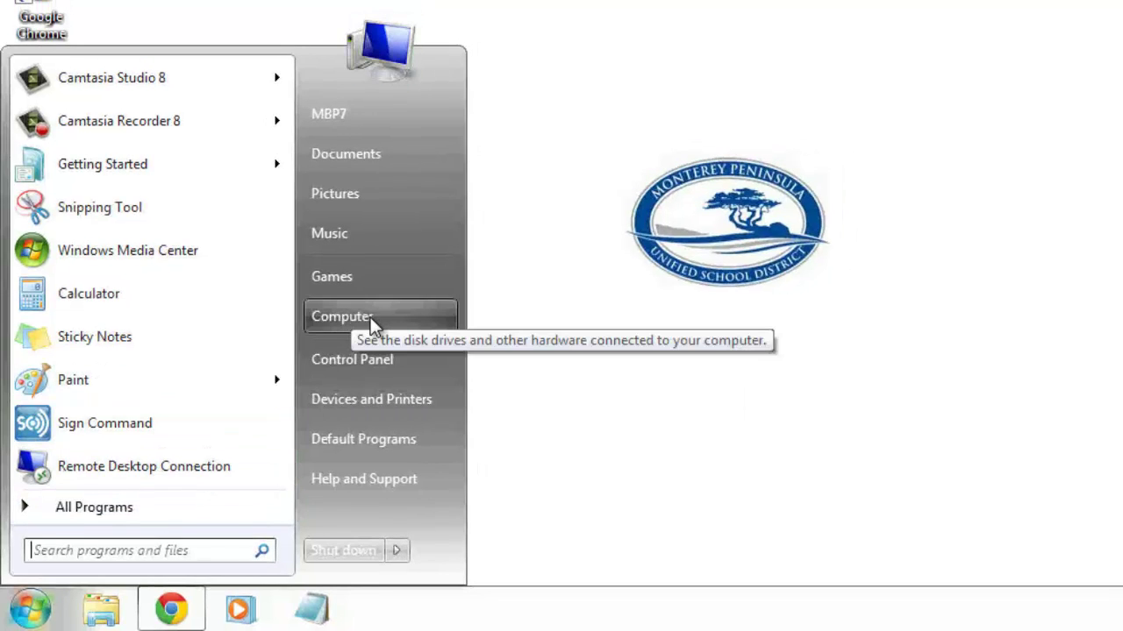
pyautogui.click(350, 315)
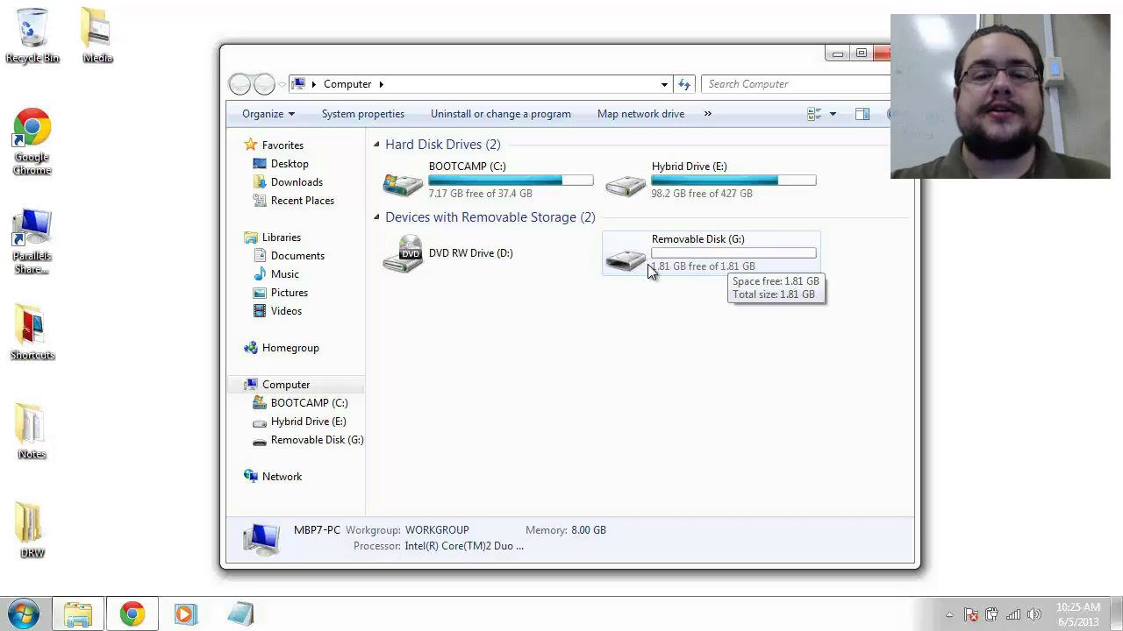
pyautogui.doubleClick(688, 259)
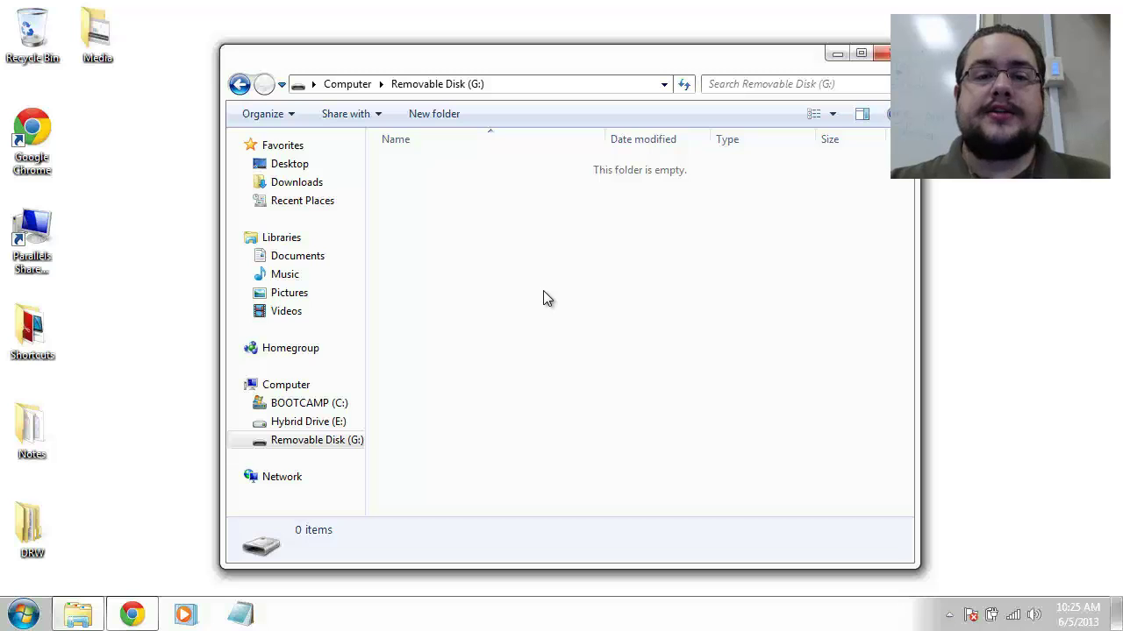
# Create a folder named Desktop on the removable disk.
pyautogui.rightClick(462, 243)
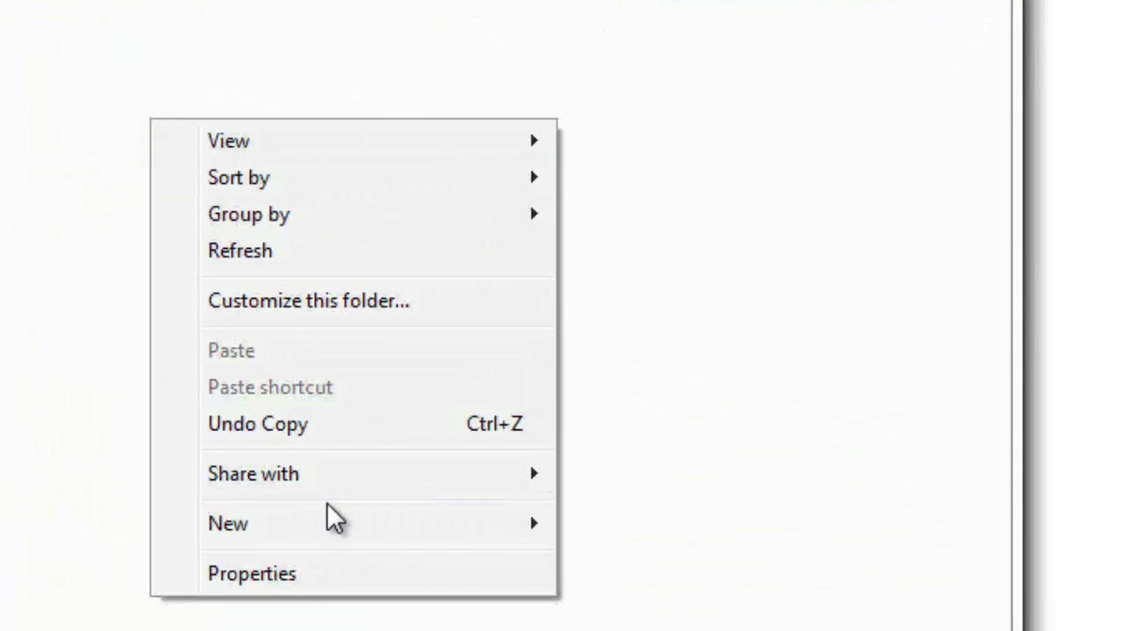
pyautogui.moveTo(326, 524)
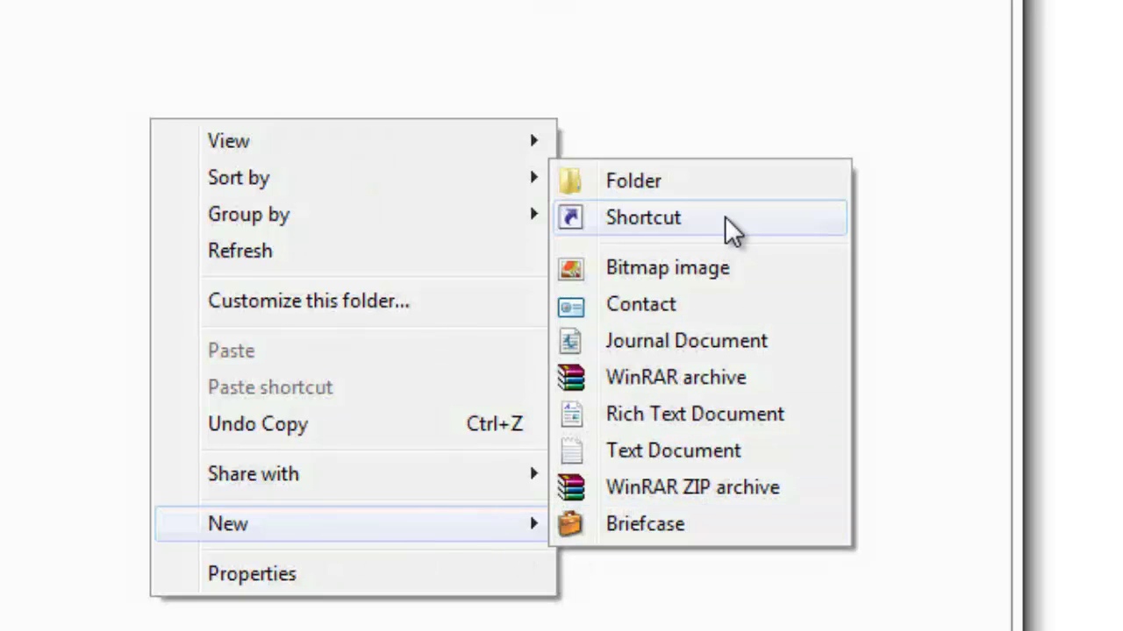
pyautogui.click(667, 179)
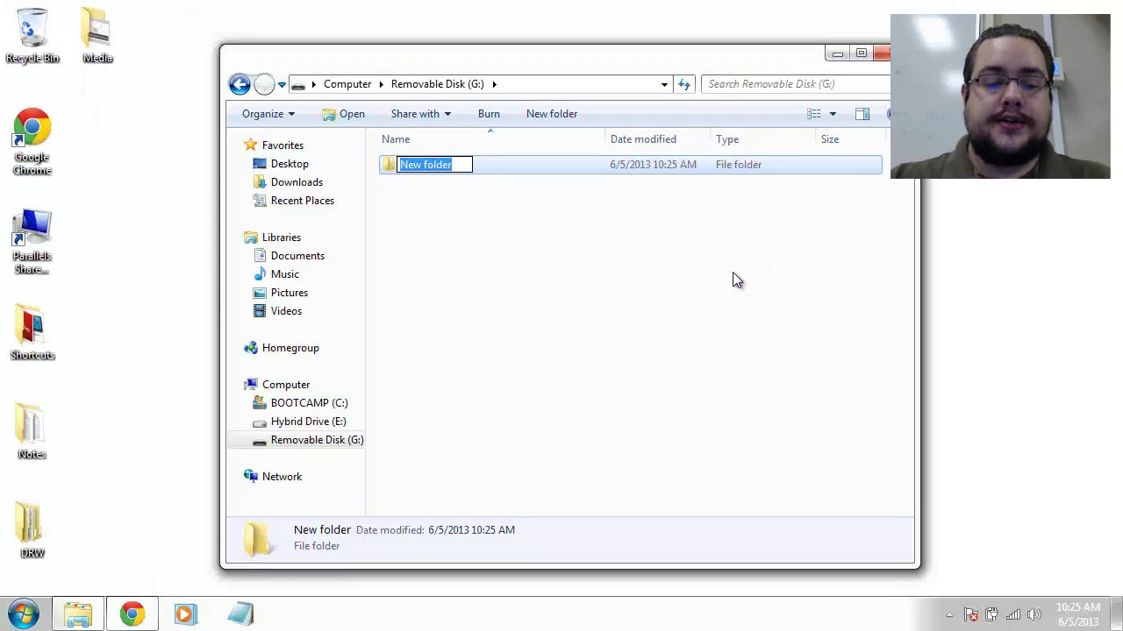
pyautogui.write('Desktop')
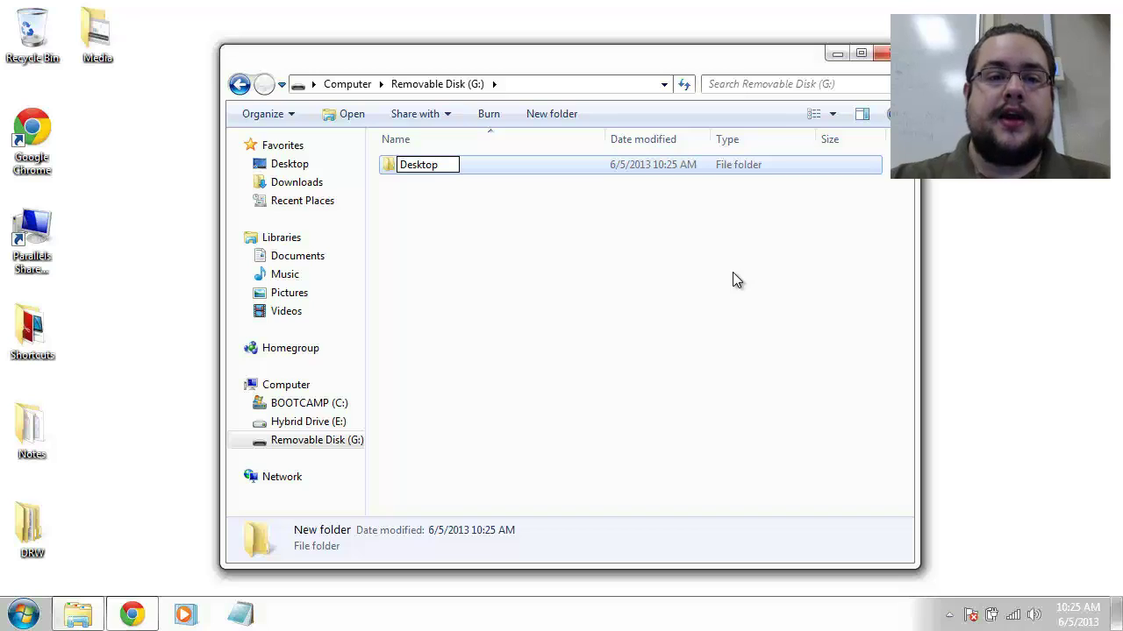
pyautogui.press('Return')
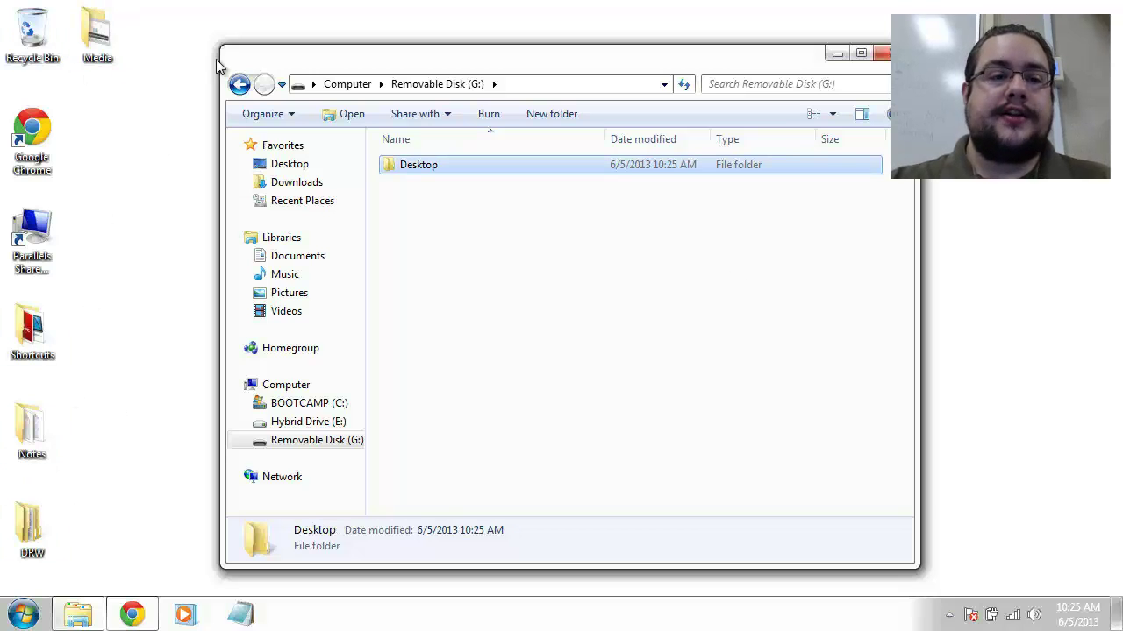
# Create a folder named Documents on the removable disk and open the disk's Desktop folder.
pyautogui.rightClick(538, 237)
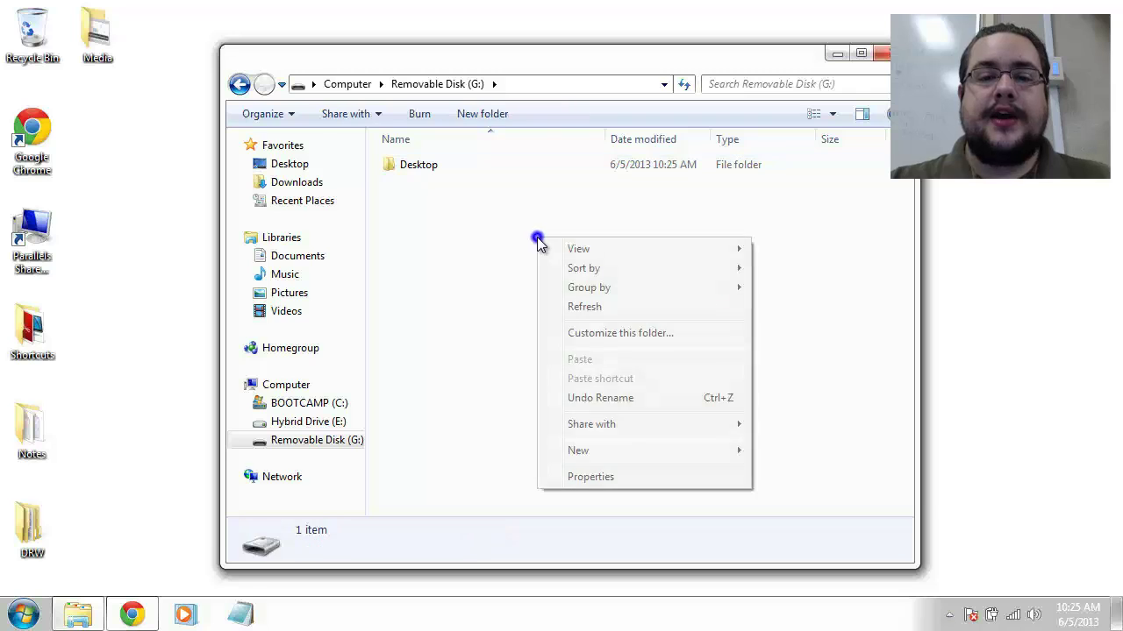
pyautogui.moveTo(632, 450)
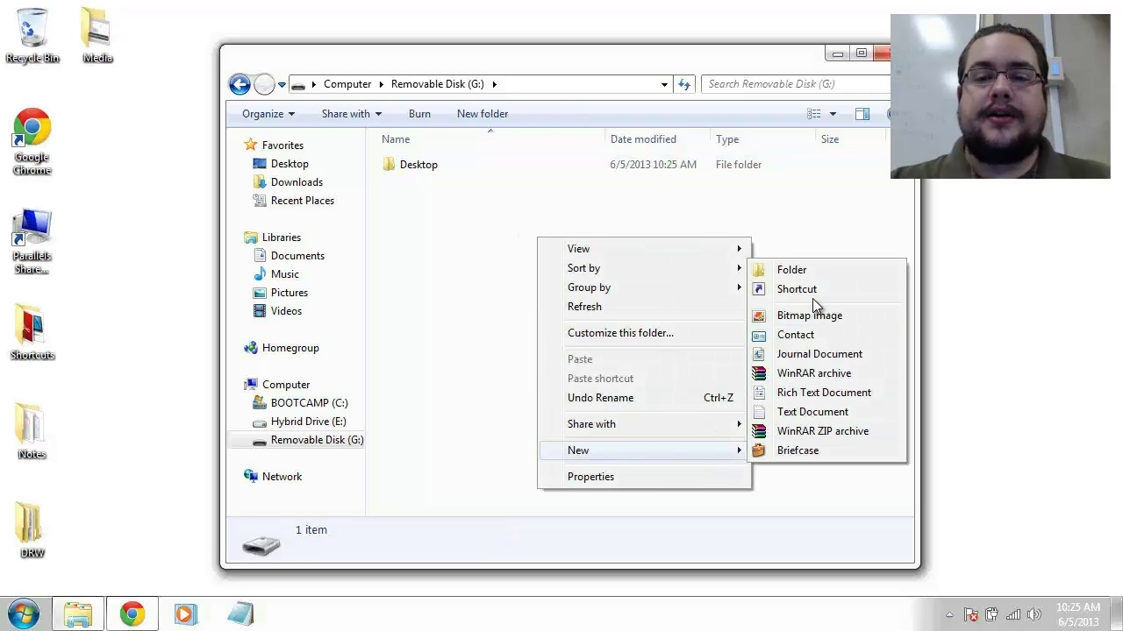
pyautogui.click(810, 272)
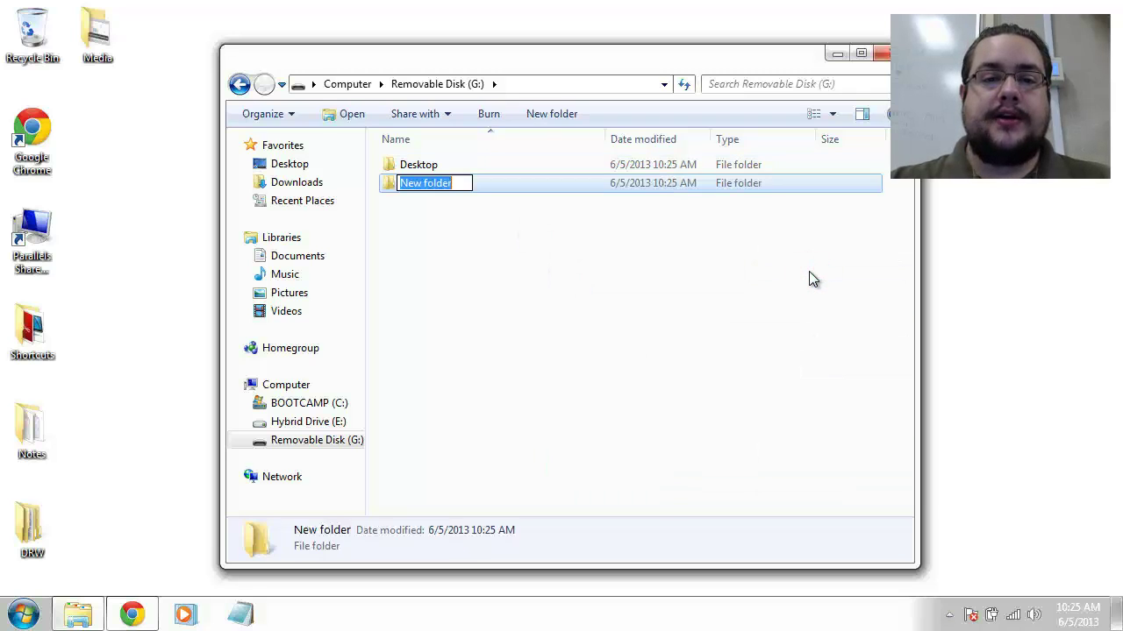
pyautogui.write('Documents')
pyautogui.press('Return')
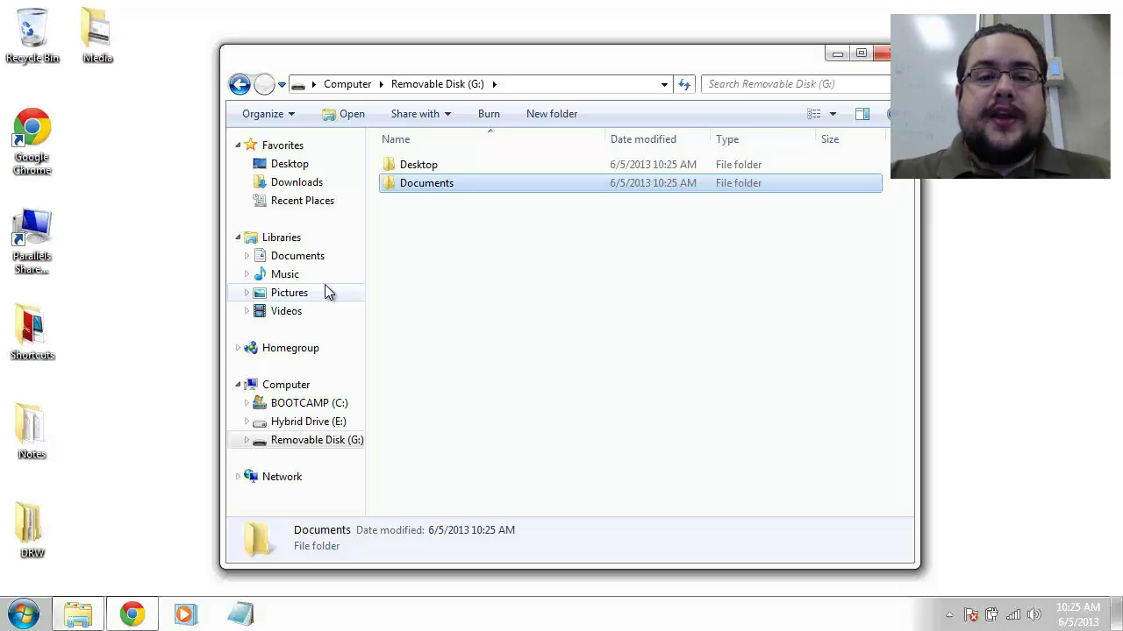
pyautogui.doubleClick(424, 170)
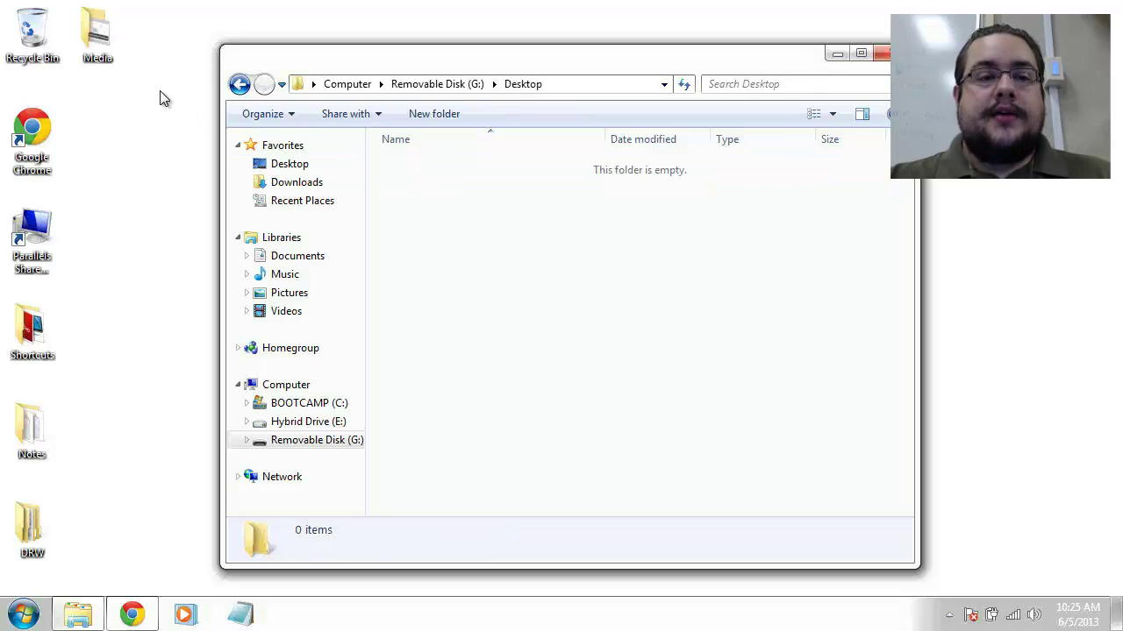
pyautogui.click(99, 46)
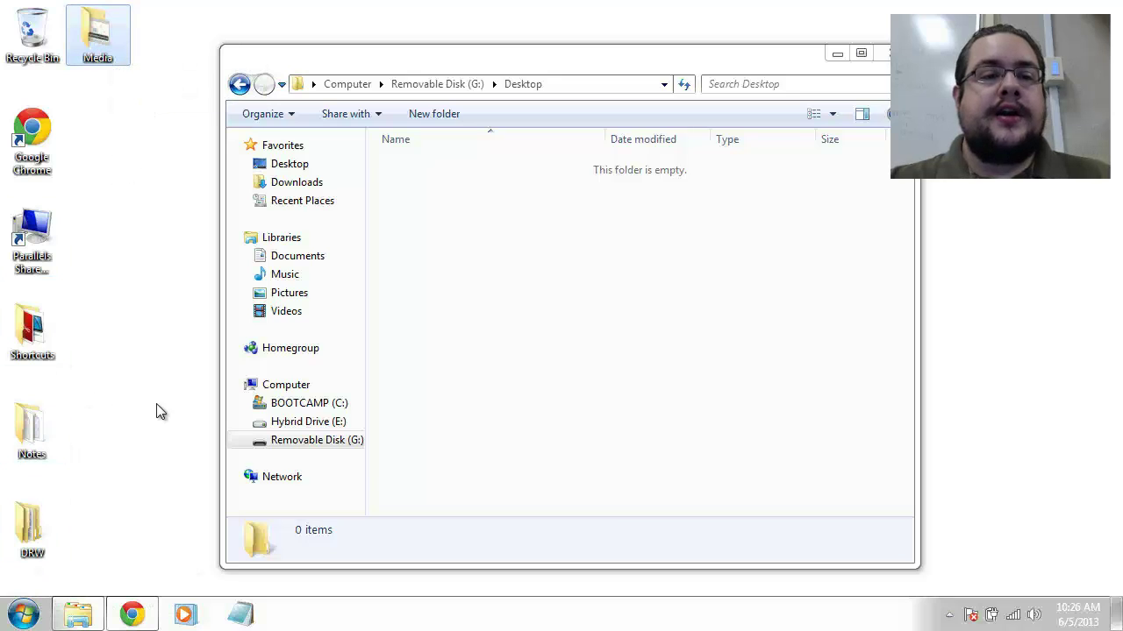
pyautogui.moveTo(127, 289); pyautogui.dragTo(12, 578)
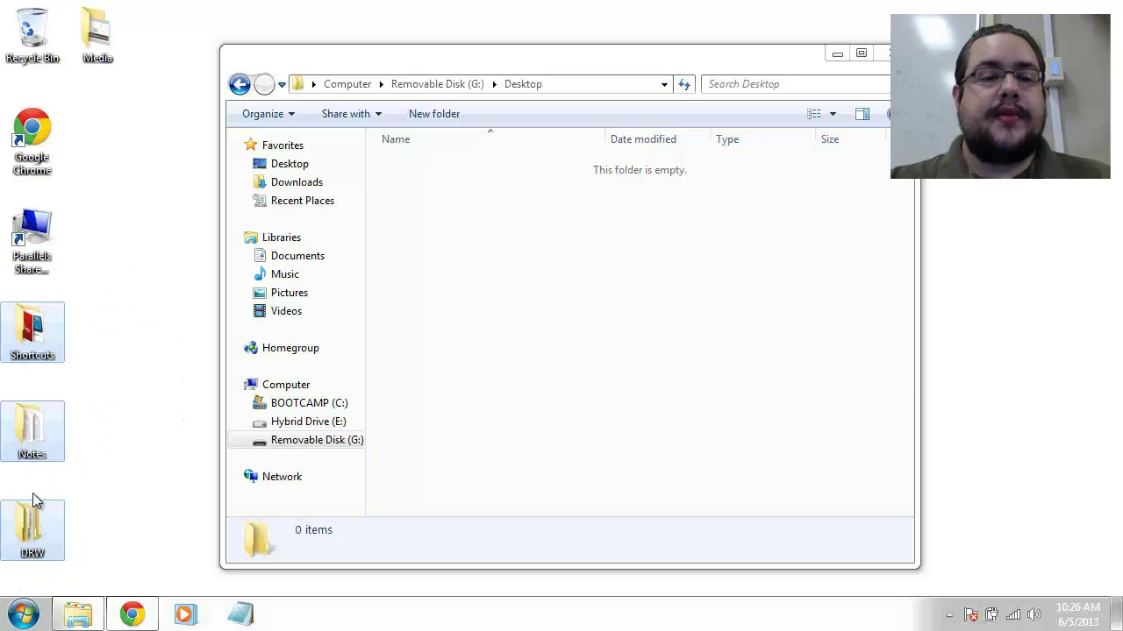
pyautogui.click(124, 176)
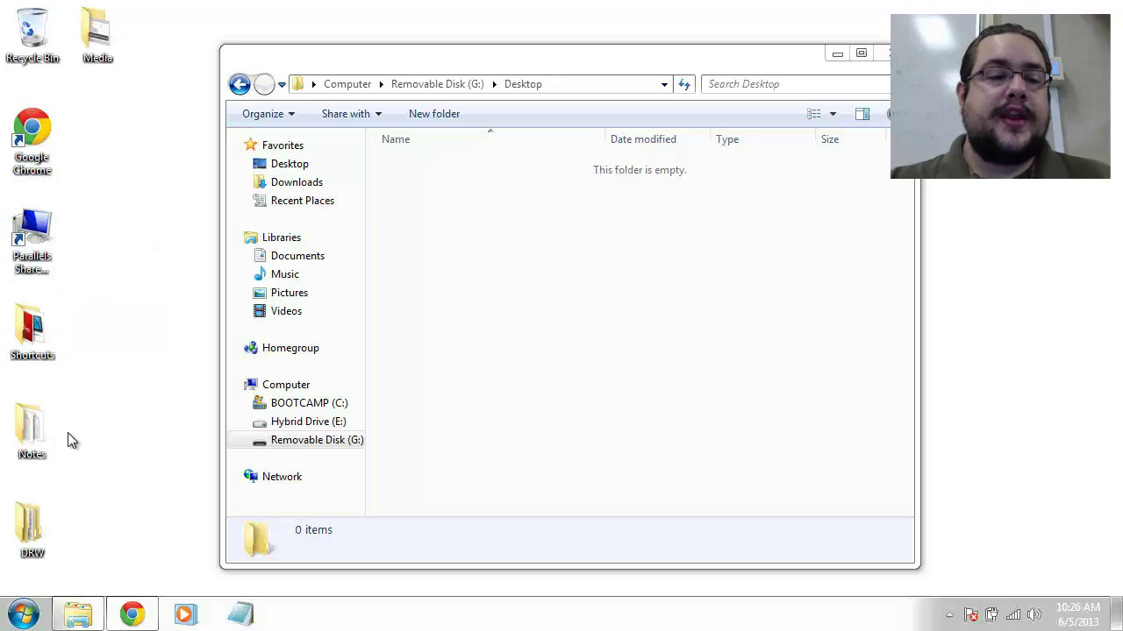
# Try copying the Notes and DRW folders, plus Media, from the computer's desktop into the removable disk's Desktop folder, cancelling the running transfer.
pyautogui.moveTo(112, 408); pyautogui.dragTo(26, 537)
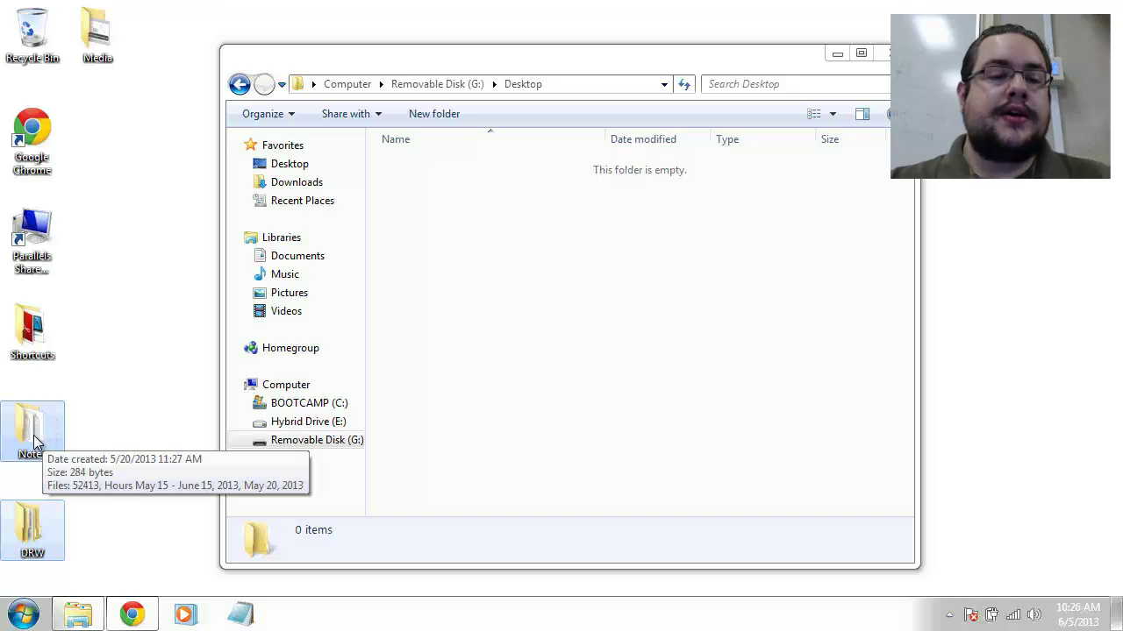
pyautogui.moveTo(33, 443); pyautogui.dragTo(590, 278)
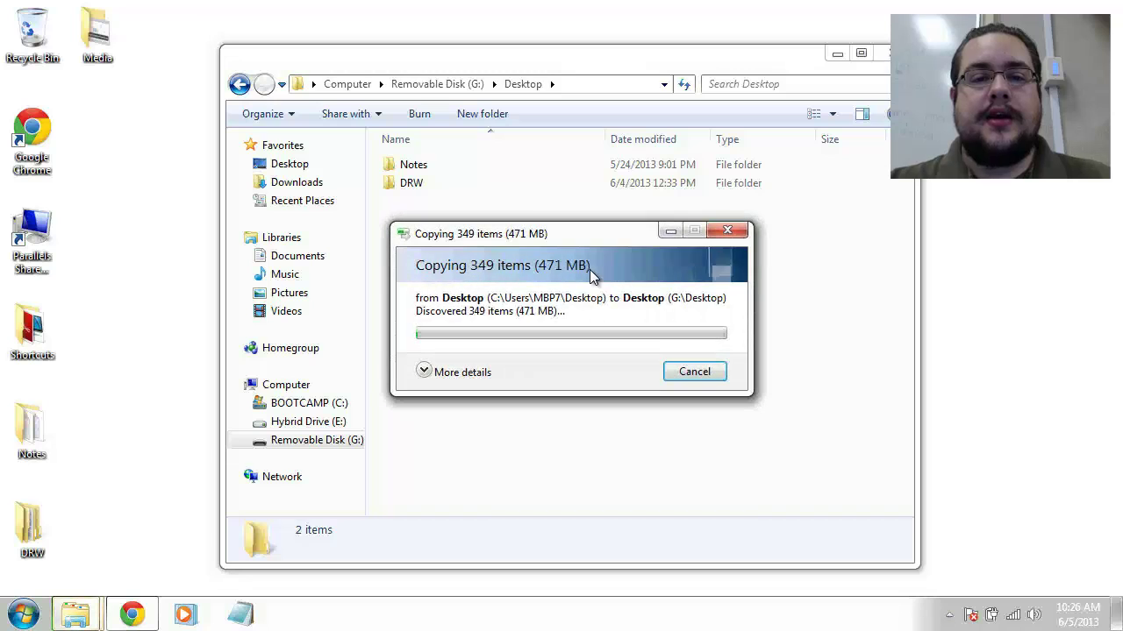
pyautogui.click(690, 371)
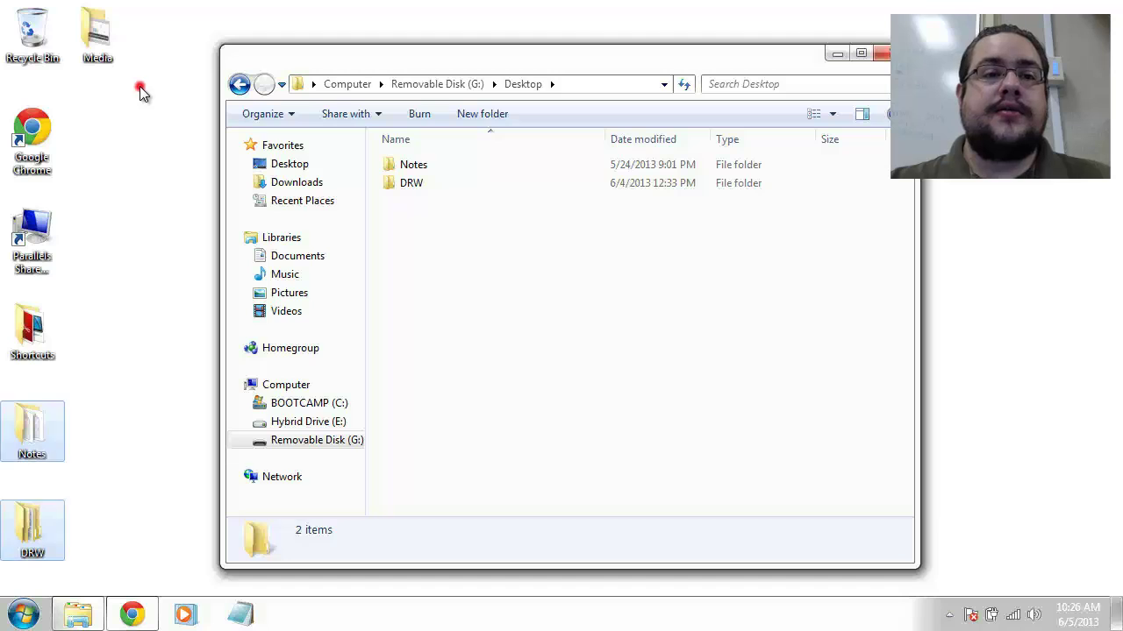
pyautogui.moveTo(140, 86); pyautogui.dragTo(438, 254)
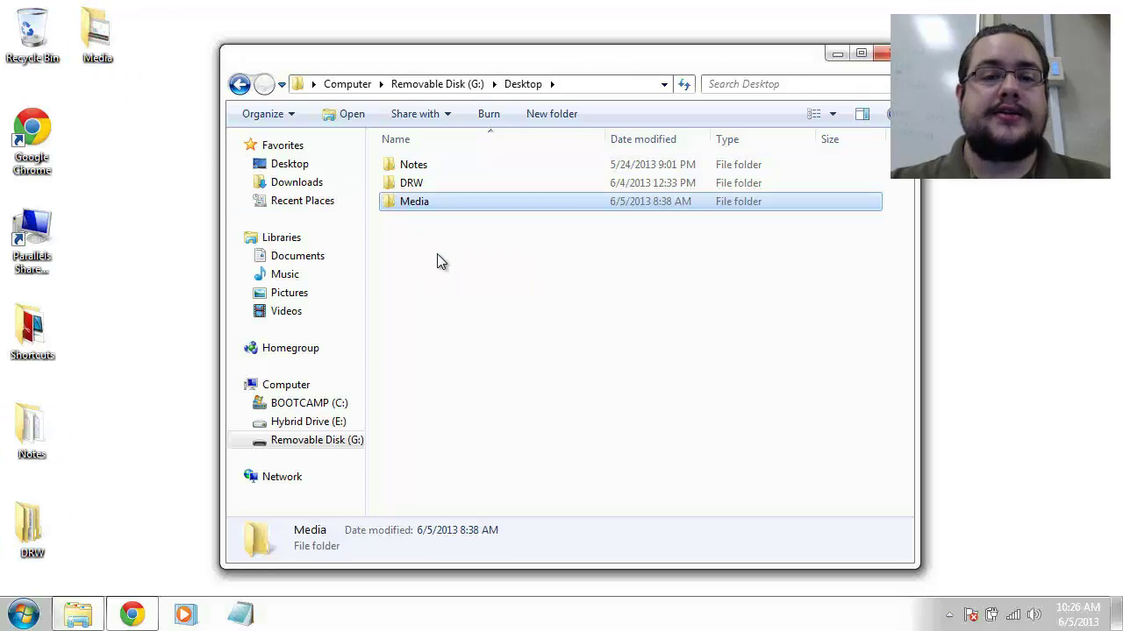
pyautogui.click(83, 177)
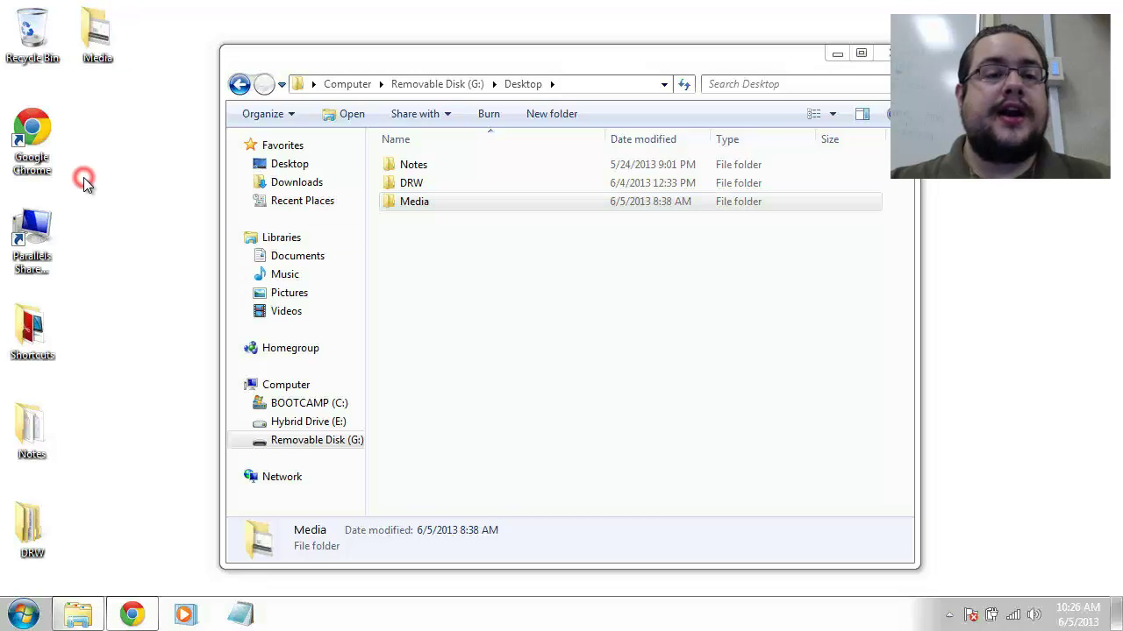
pyautogui.click(97, 33)
pyautogui.keyDown('ctrl'); pyautogui.click(33, 428); pyautogui.keyUp('ctrl')
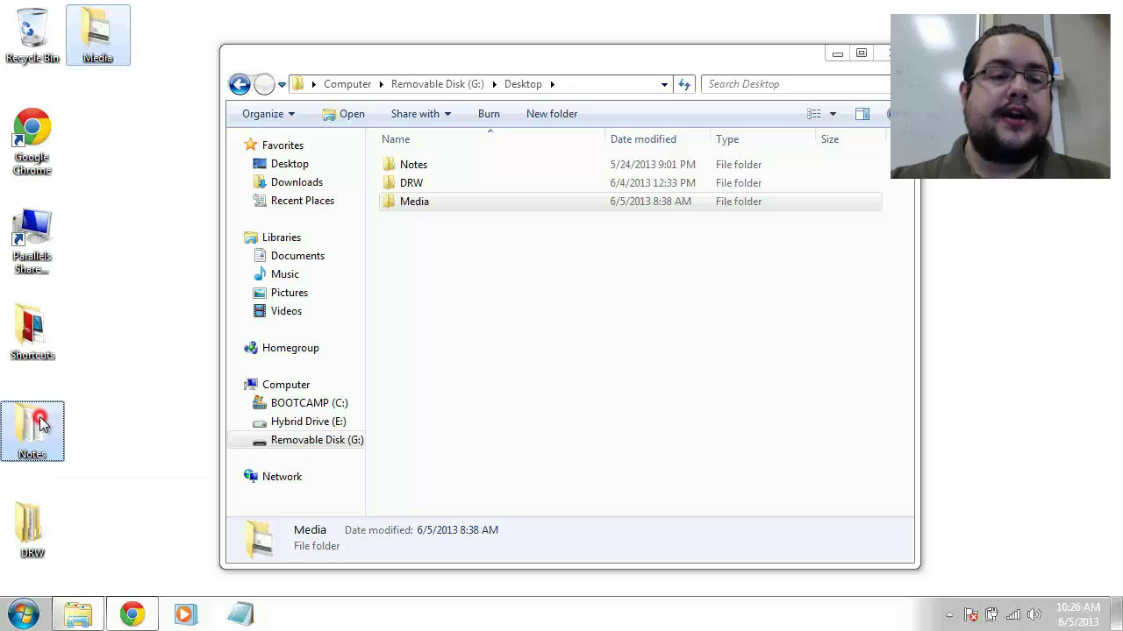
pyautogui.keyDown('ctrl'); pyautogui.click(35, 527); pyautogui.keyUp('ctrl')
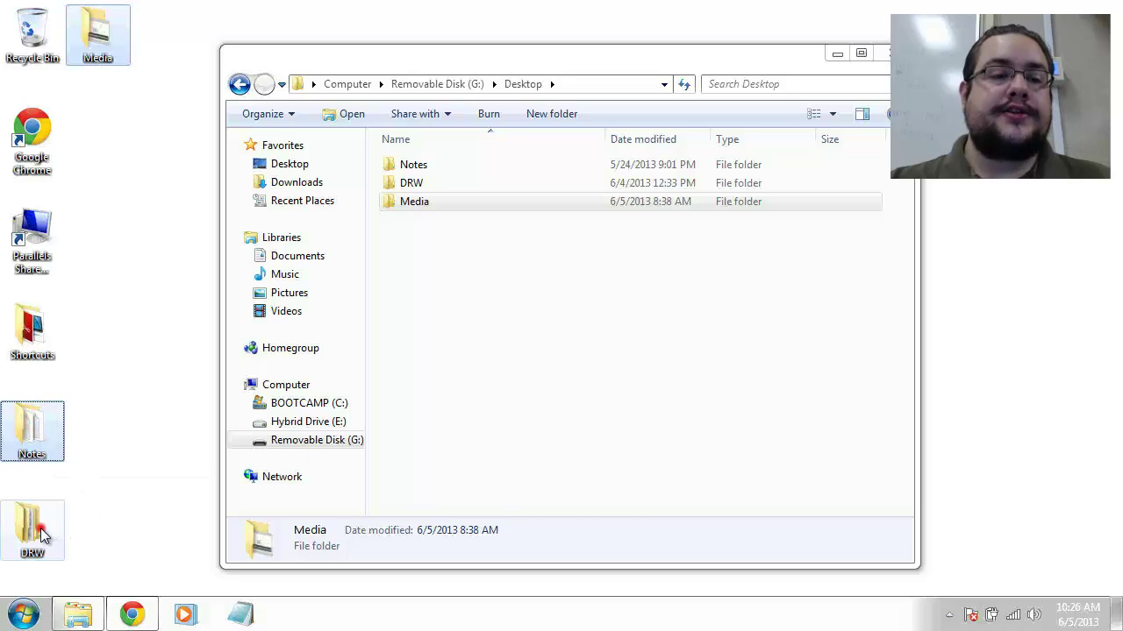
pyautogui.keyDown('ctrl'); pyautogui.click(37, 236); pyautogui.keyUp('ctrl')
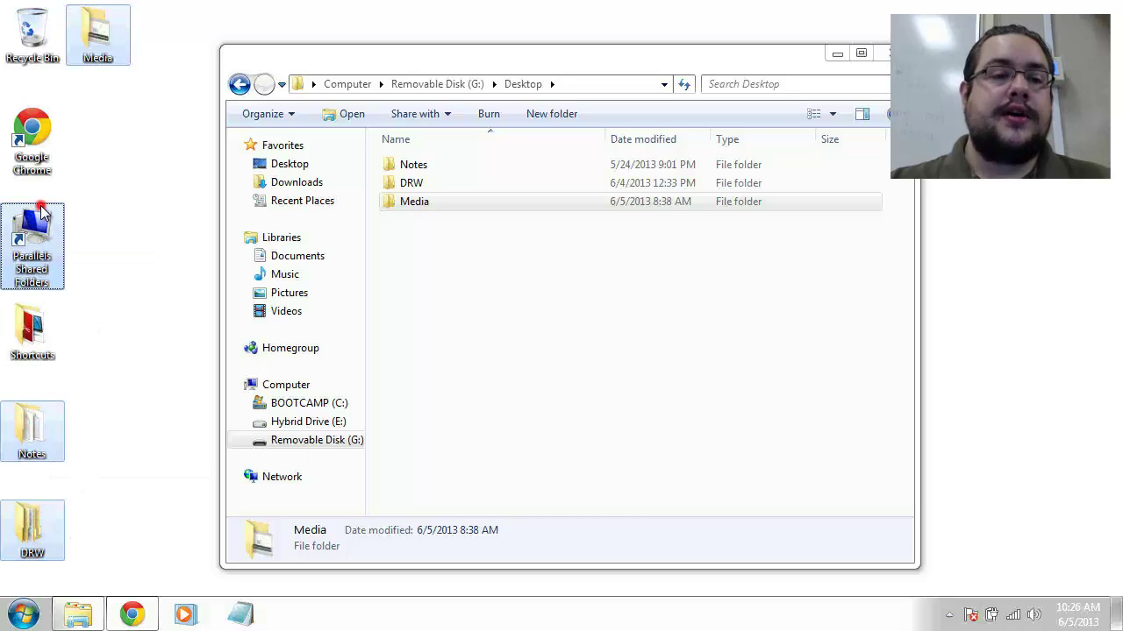
pyautogui.keyDown('ctrl'); pyautogui.click(40, 209); pyautogui.keyUp('ctrl')
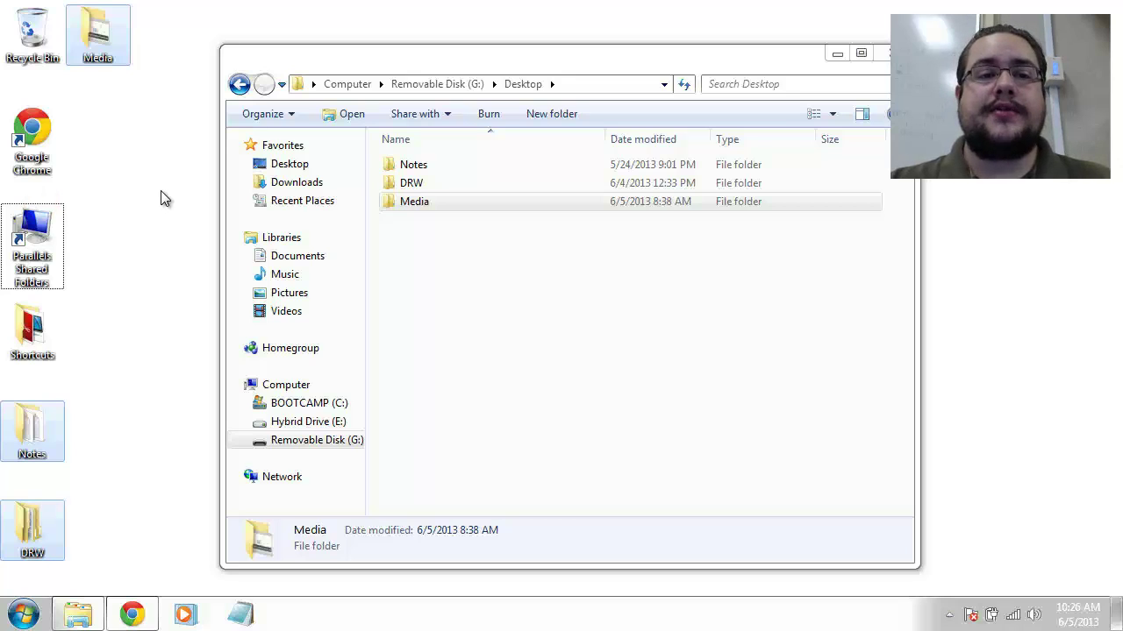
pyautogui.click(161, 193)
# Delete the DRW, Media and Notes folders from the removable disk's Desktop folder.
pyautogui.moveTo(575, 292); pyautogui.dragTo(444, 167)
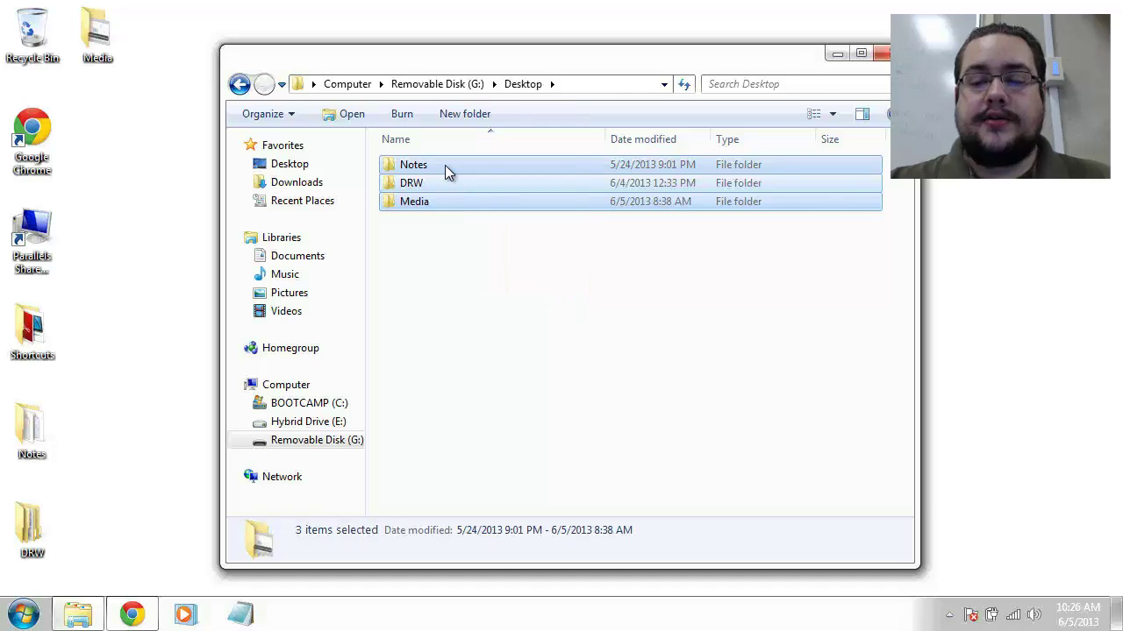
pyautogui.press('BackSpace')
pyautogui.doubleClick(413, 163)
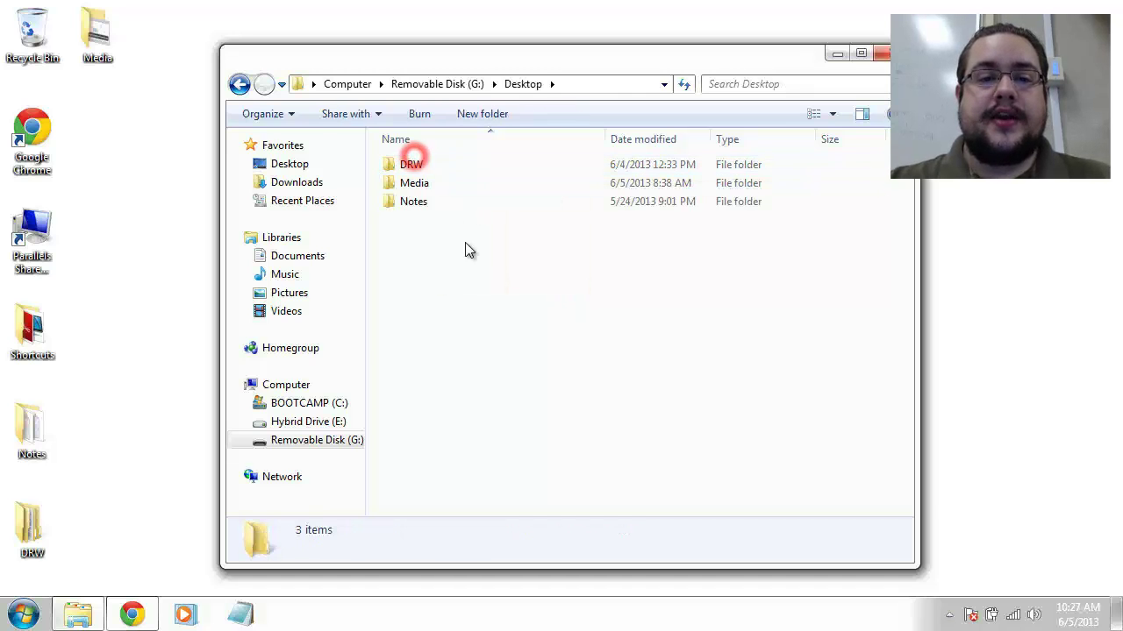
pyautogui.moveTo(465, 250); pyautogui.dragTo(440, 154)
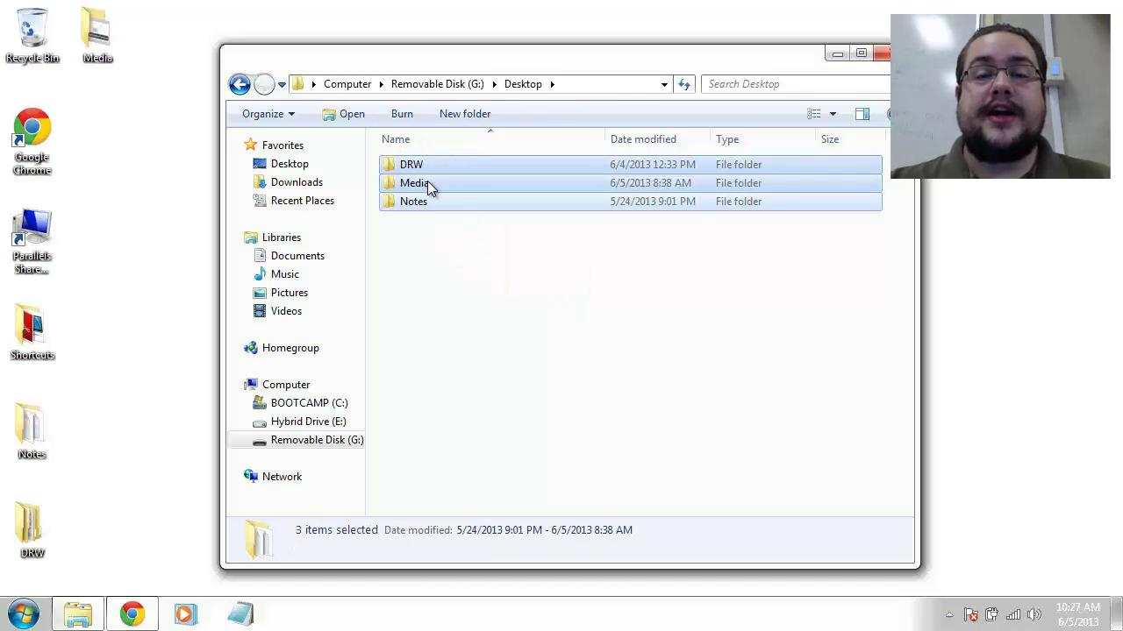
pyautogui.rightClick(428, 182)
pyautogui.click(496, 424)
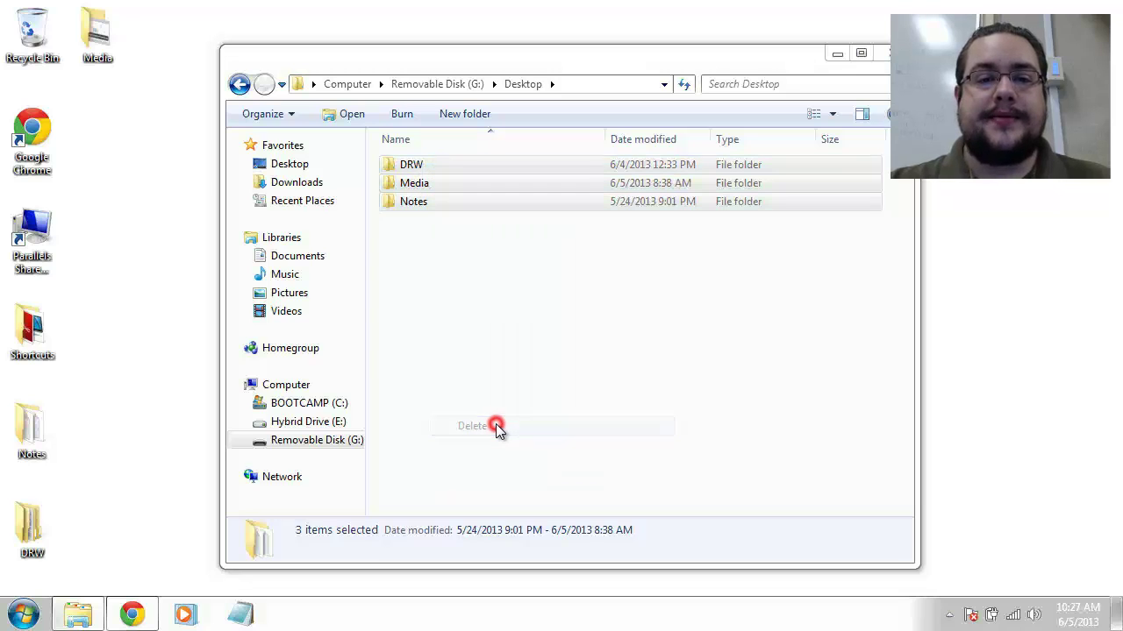
pyautogui.click(634, 321)
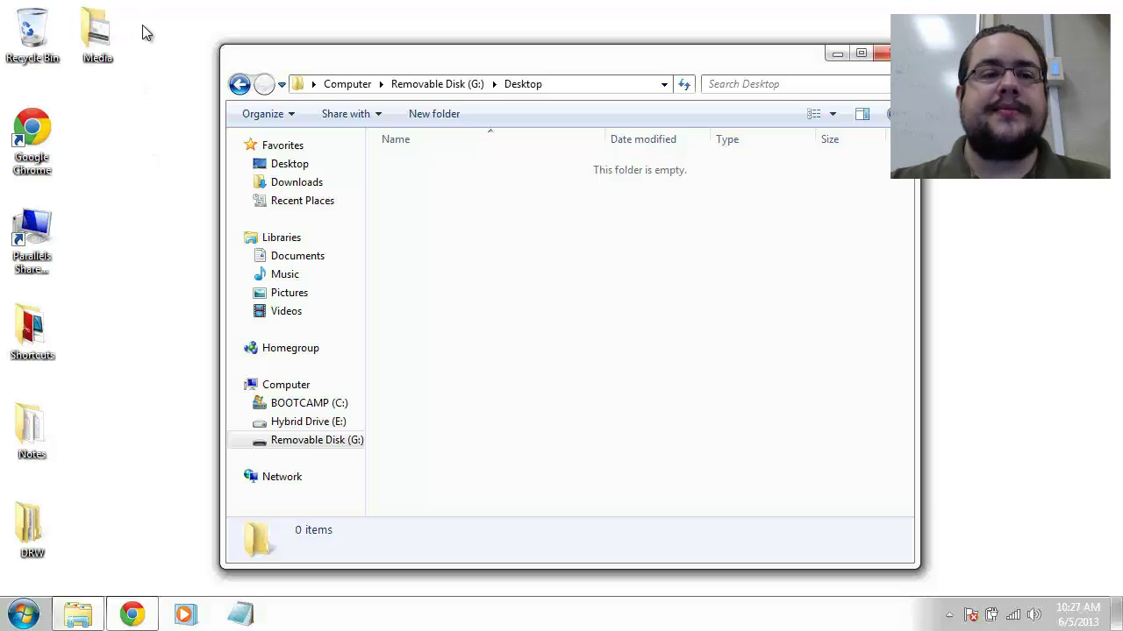
# Try copying and pasting the Media, Notes and DRW folders from the computer's desktop into the removable disk's Desktop folder, cancelling the running transfer.
pyautogui.click(102, 31)
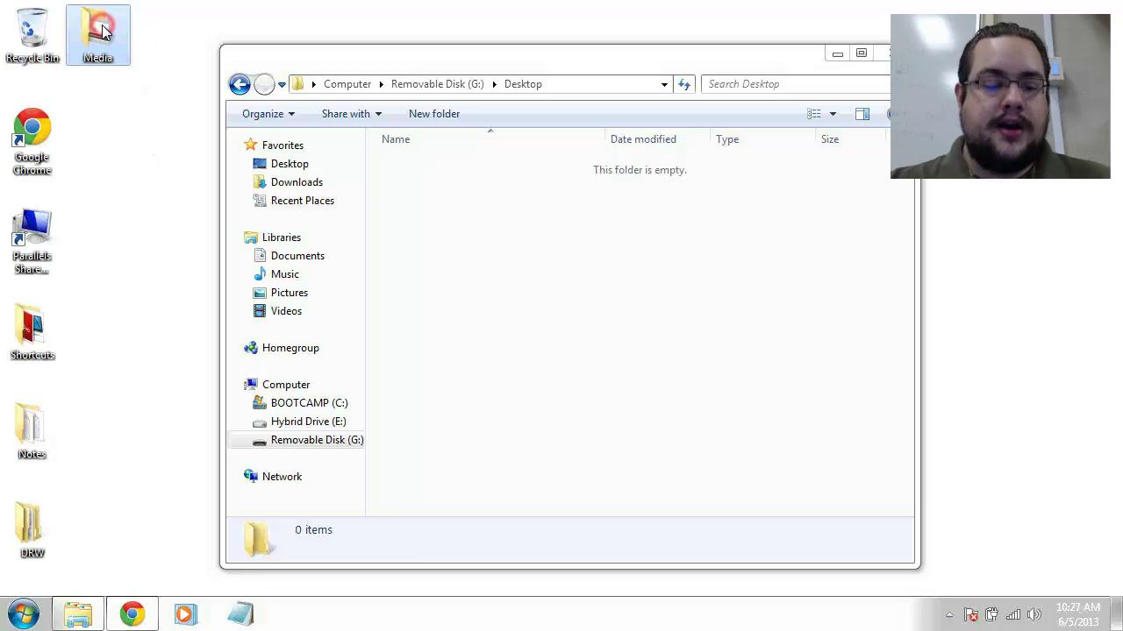
pyautogui.keyDown('ctrl'); pyautogui.click(30, 429); pyautogui.keyUp('ctrl')
pyautogui.keyDown('ctrl'); pyautogui.click(26, 522); pyautogui.keyUp('ctrl')
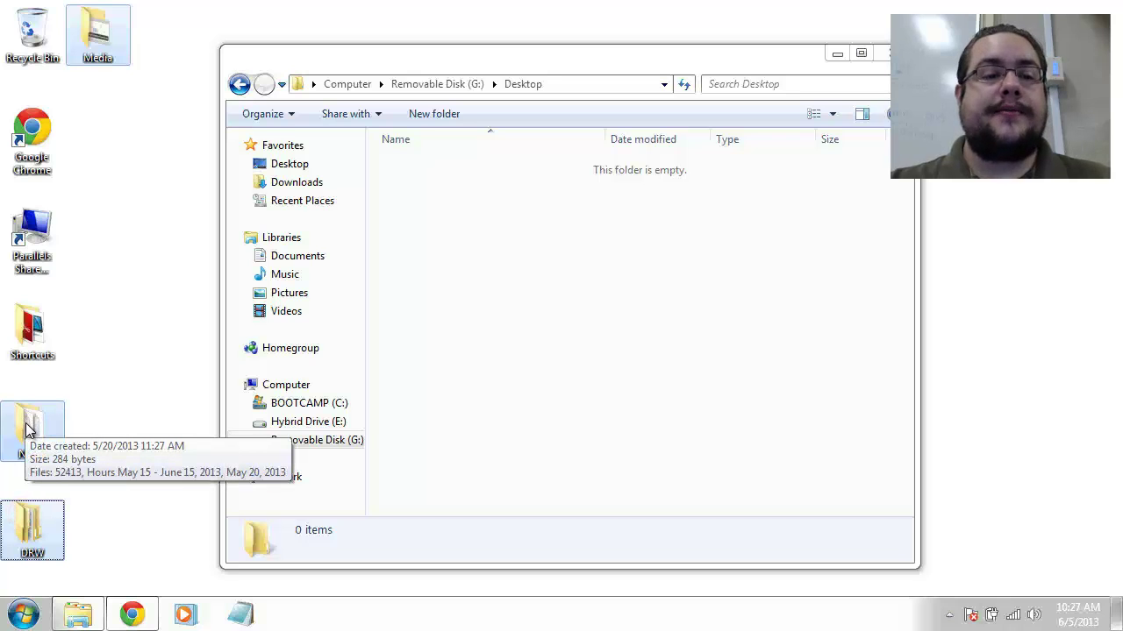
pyautogui.rightClick(26, 430)
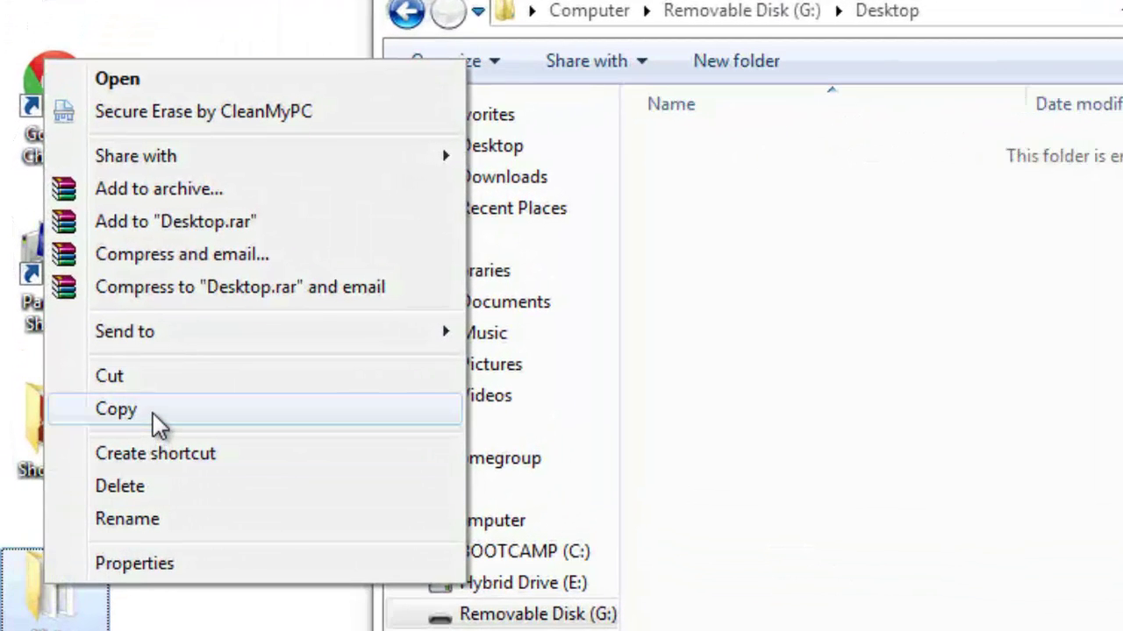
pyautogui.click(153, 414)
pyautogui.click(851, 420)
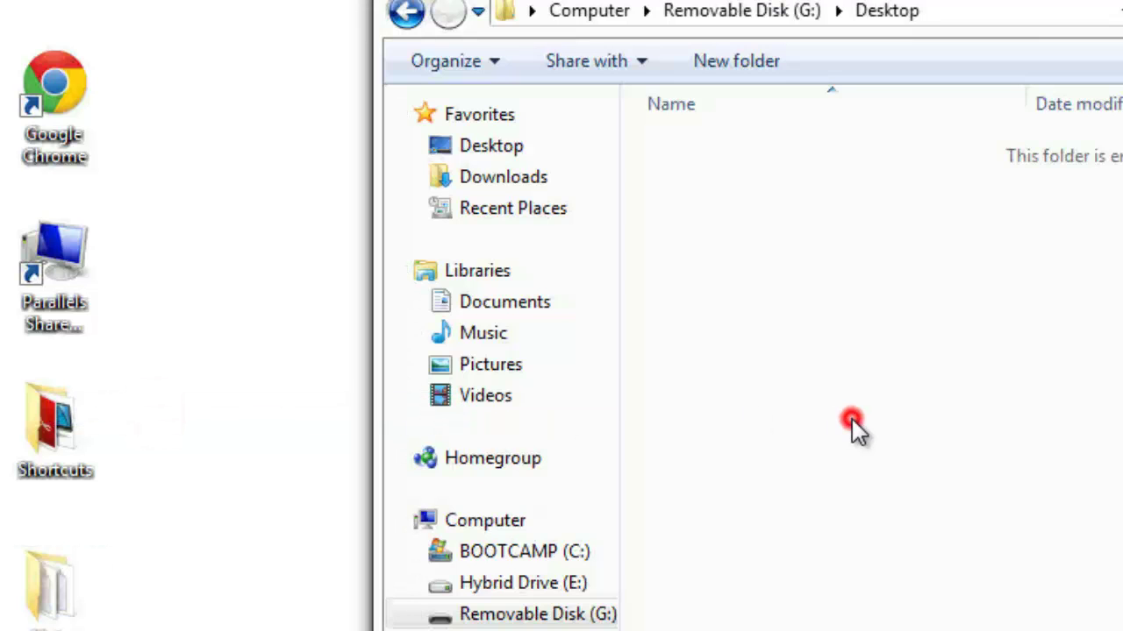
pyautogui.rightClick(851, 420)
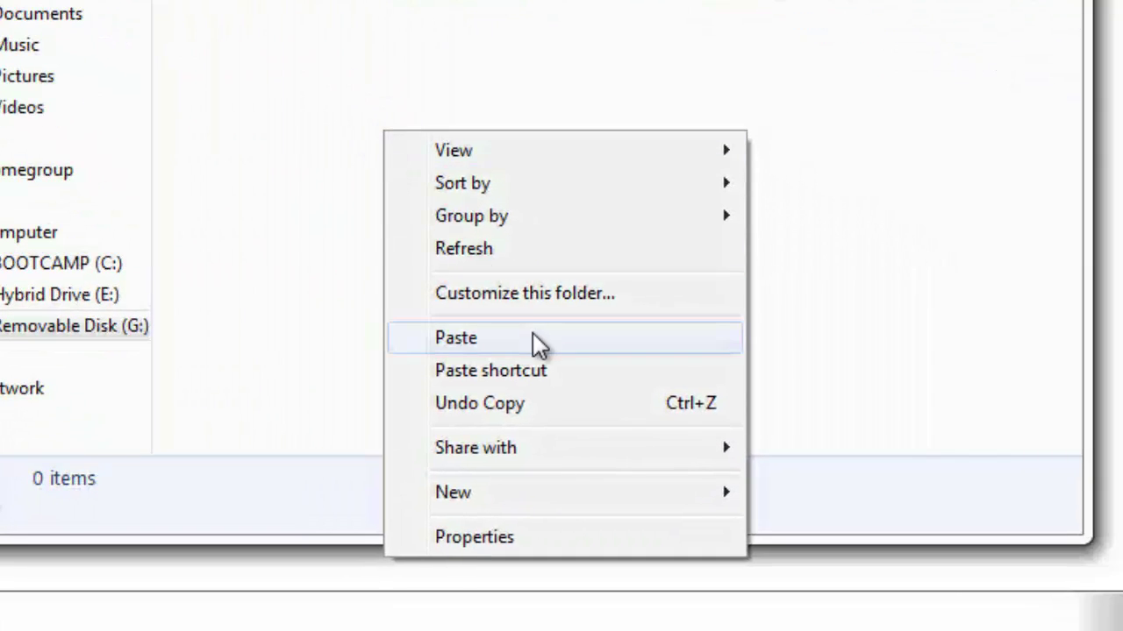
pyautogui.click(532, 333)
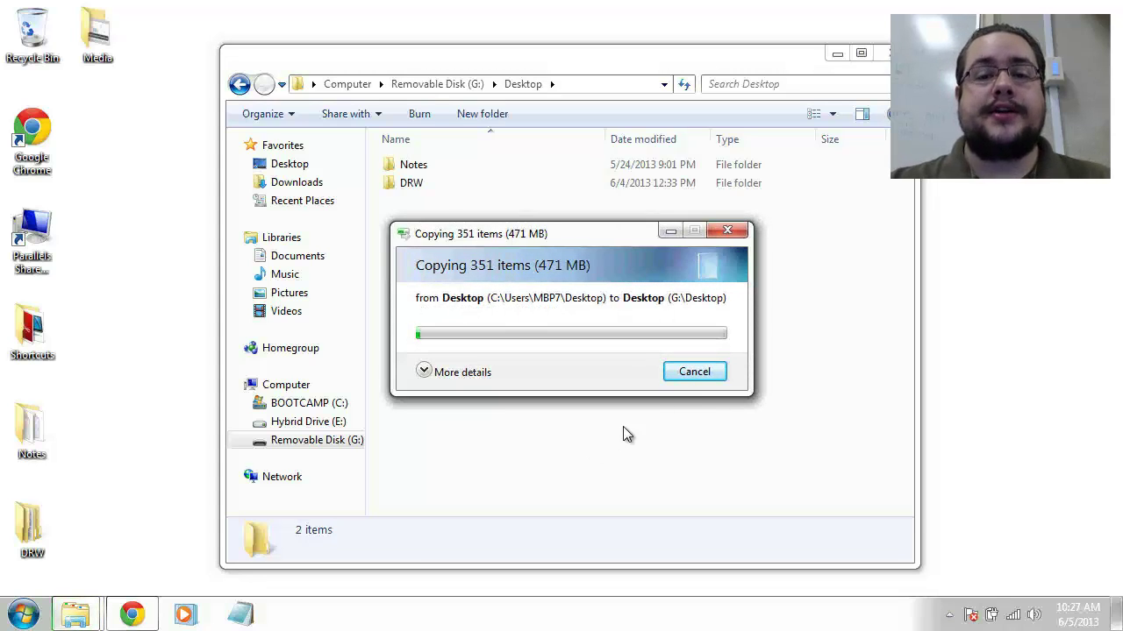
pyautogui.click(696, 371)
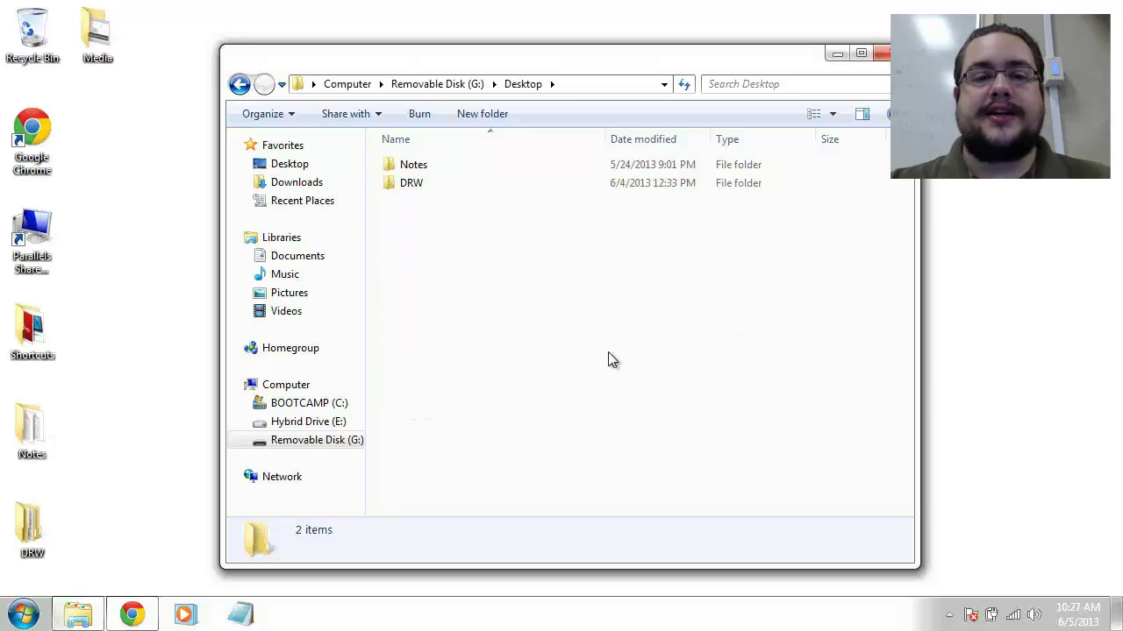
# Delete the partially copied Notes and DRW folders from the removable disk's Desktop folder.
pyautogui.moveTo(489, 198); pyautogui.dragTo(450, 172)
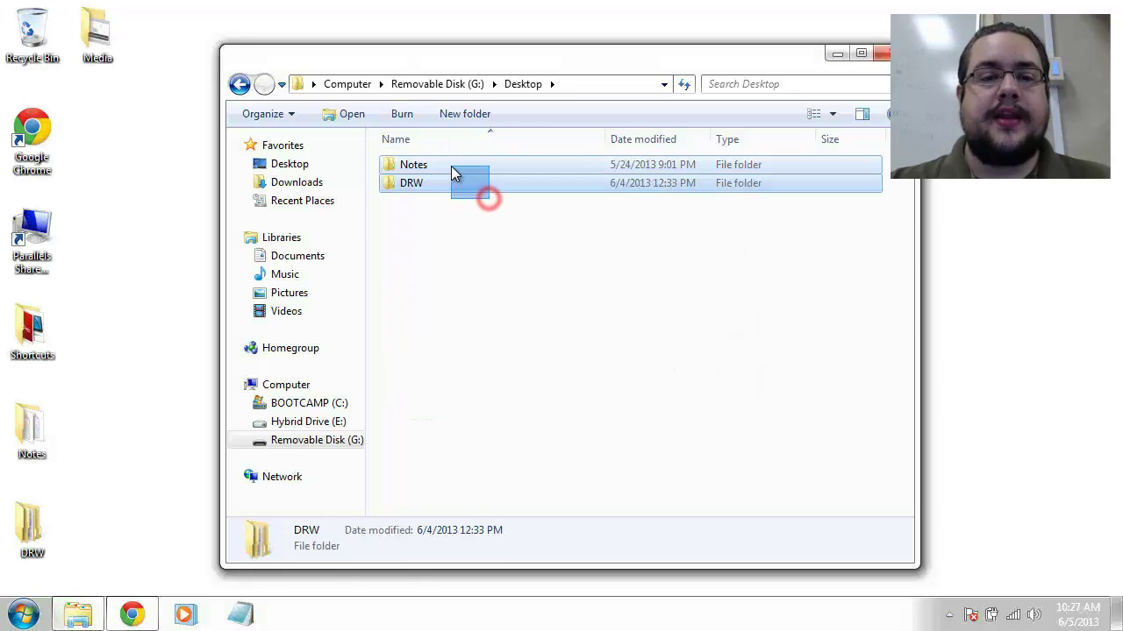
pyautogui.rightClick(450, 168)
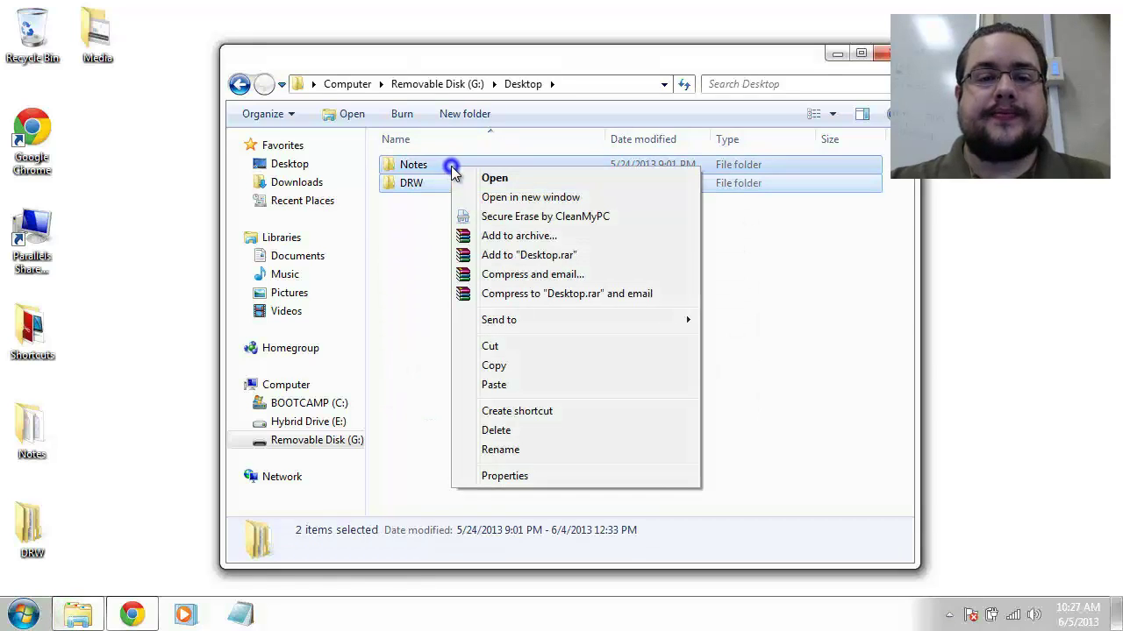
pyautogui.click(541, 430)
pyautogui.click(631, 319)
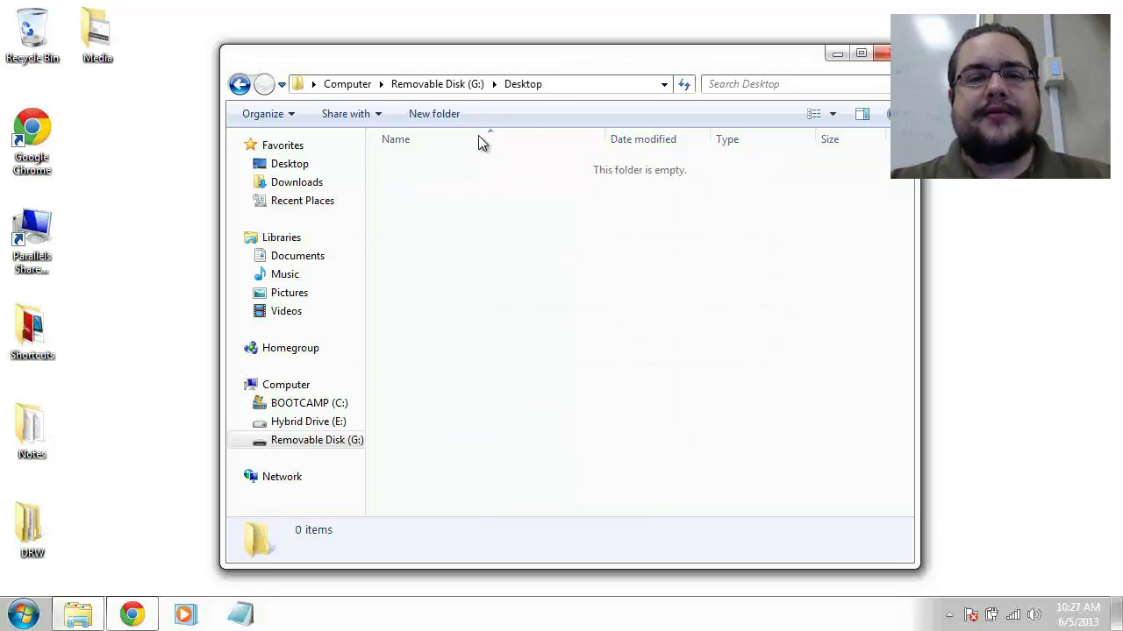
# Open the removable disk's Documents folder and the computer's Documents library in separate windows, leaving both folders accessible.
pyautogui.click(462, 87)
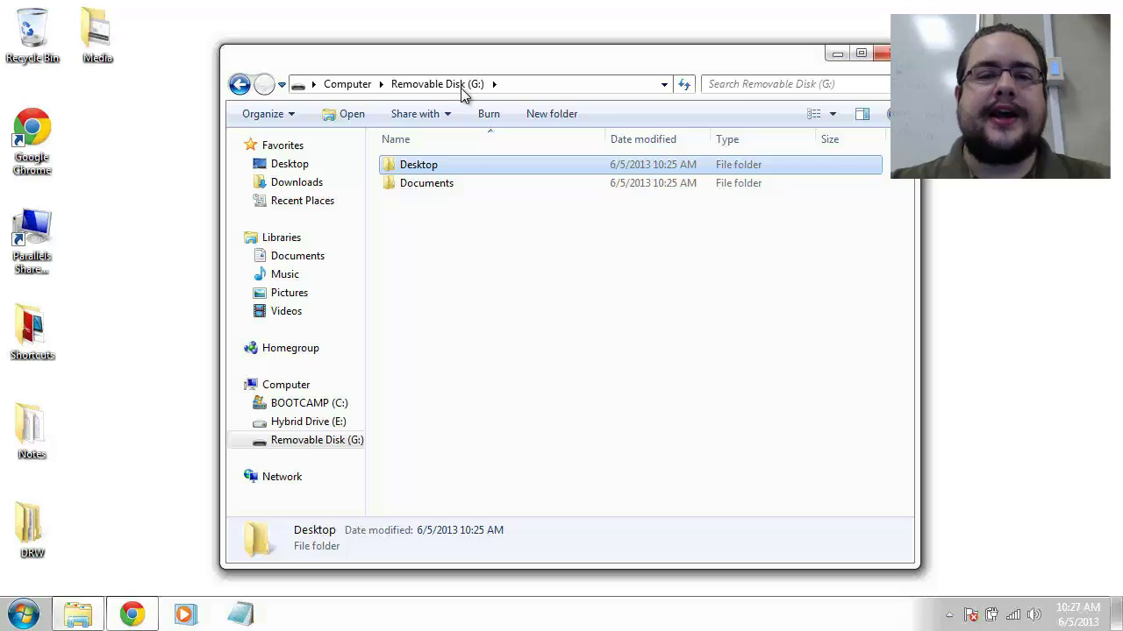
pyautogui.doubleClick(434, 186)
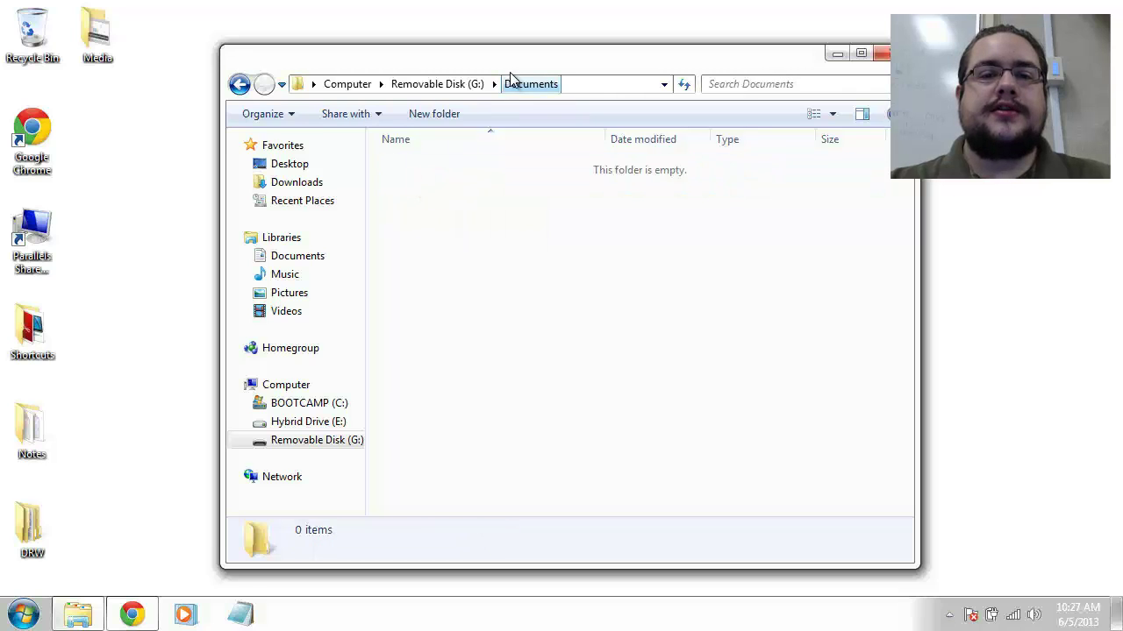
pyautogui.moveTo(515, 56); pyautogui.dragTo(711, 48)
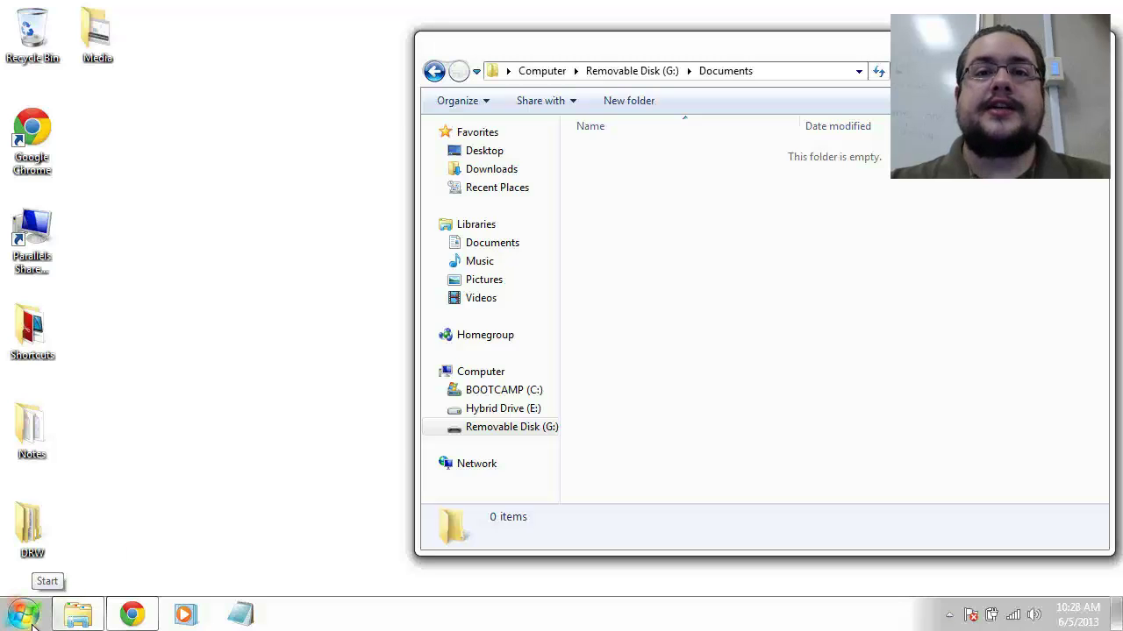
pyautogui.click(27, 616)
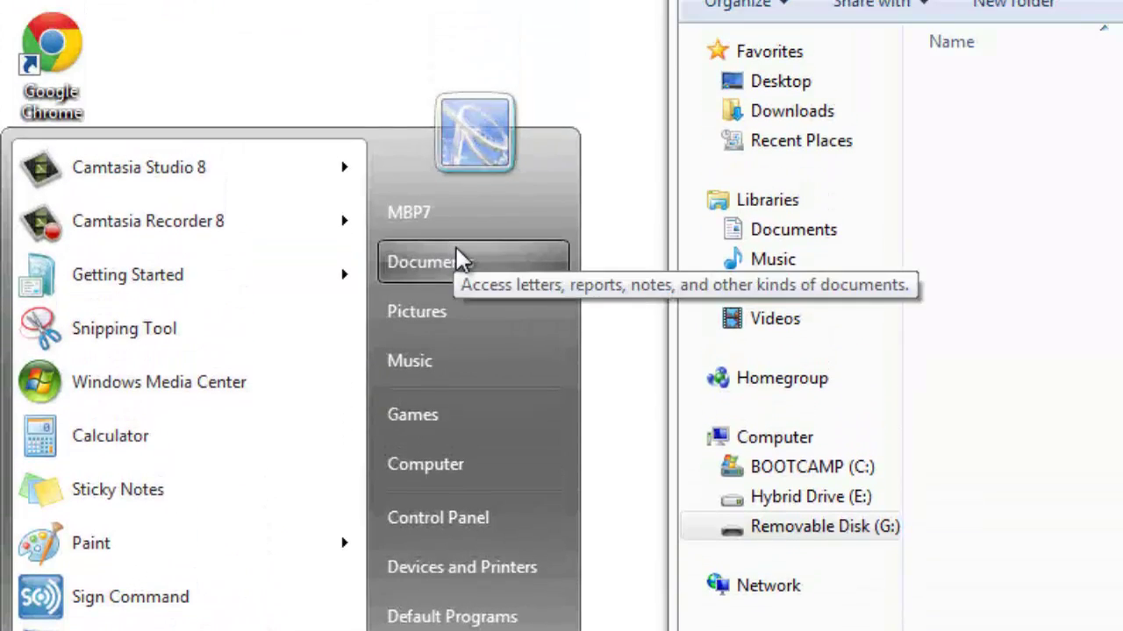
pyautogui.click(419, 87)
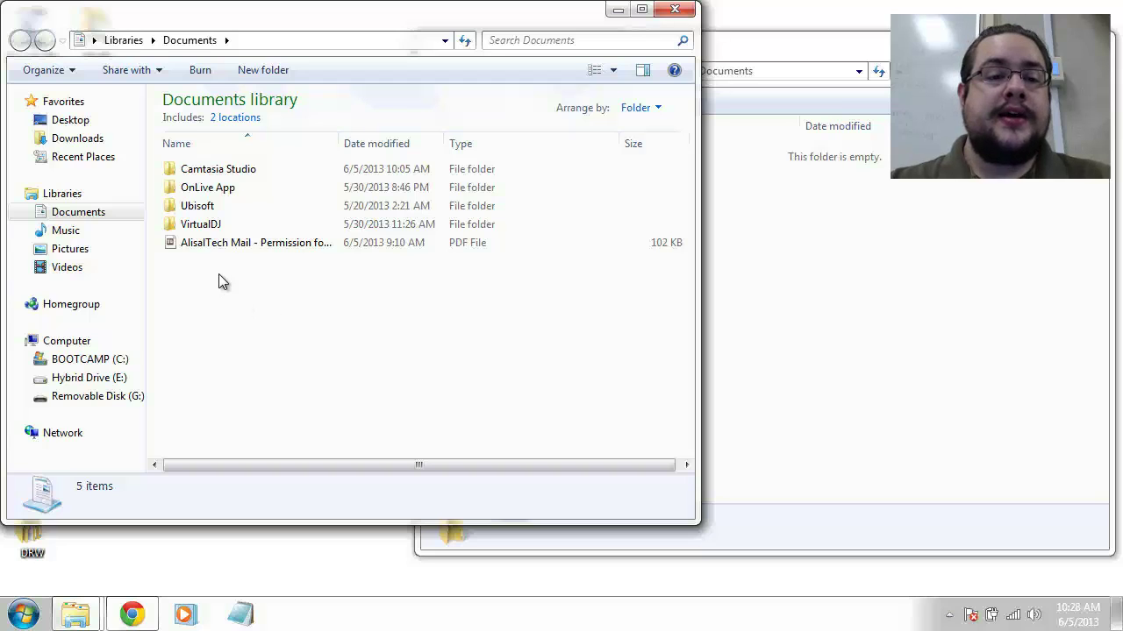
# Copy the AlisalTech Mail permission PDF from the Documents library directly into the removable disk's Documents folder.
pyautogui.click(251, 247)
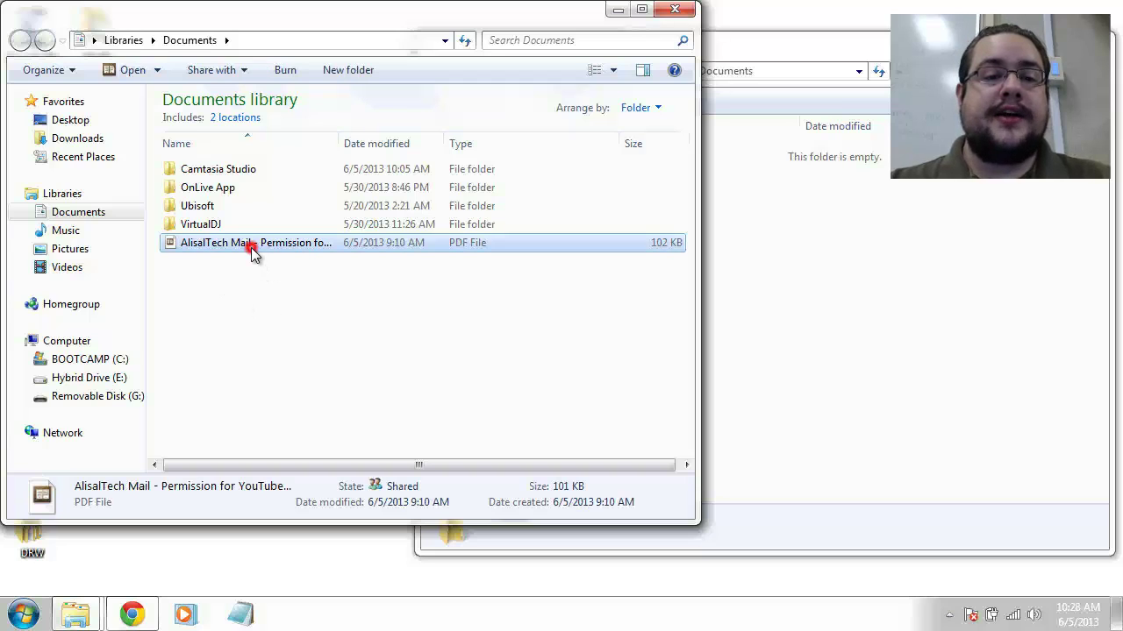
pyautogui.click(207, 245)
pyautogui.moveTo(207, 245); pyautogui.dragTo(822, 273)
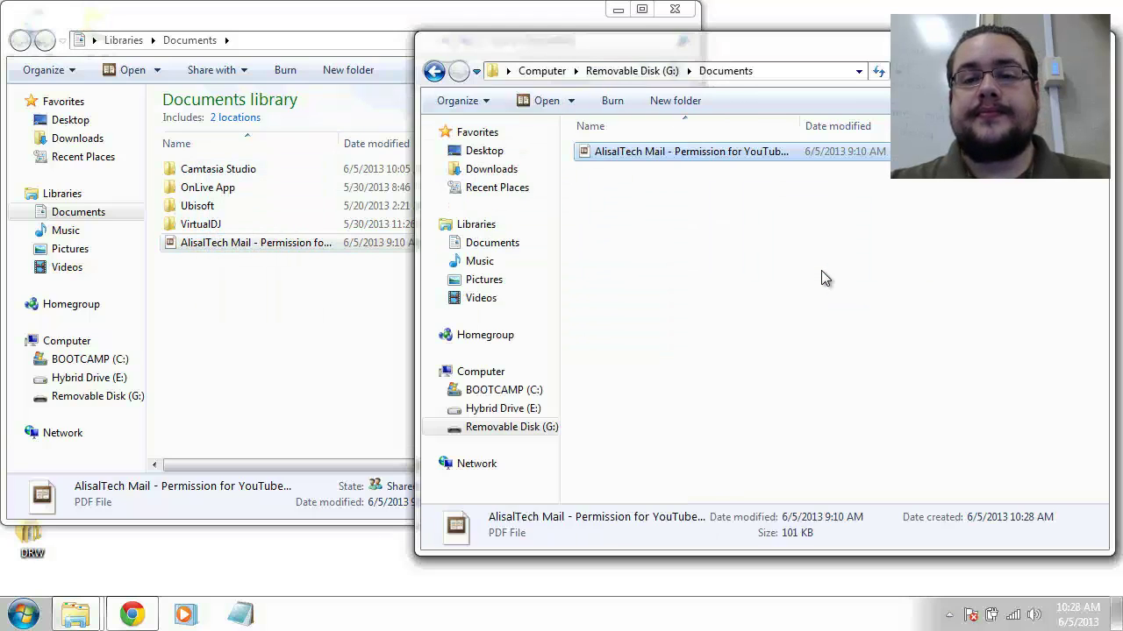
# Copy and paste the AlisalTech Mail permission PDF into the removable disk's Documents folder again, replacing the existing file.
pyautogui.click(293, 303)
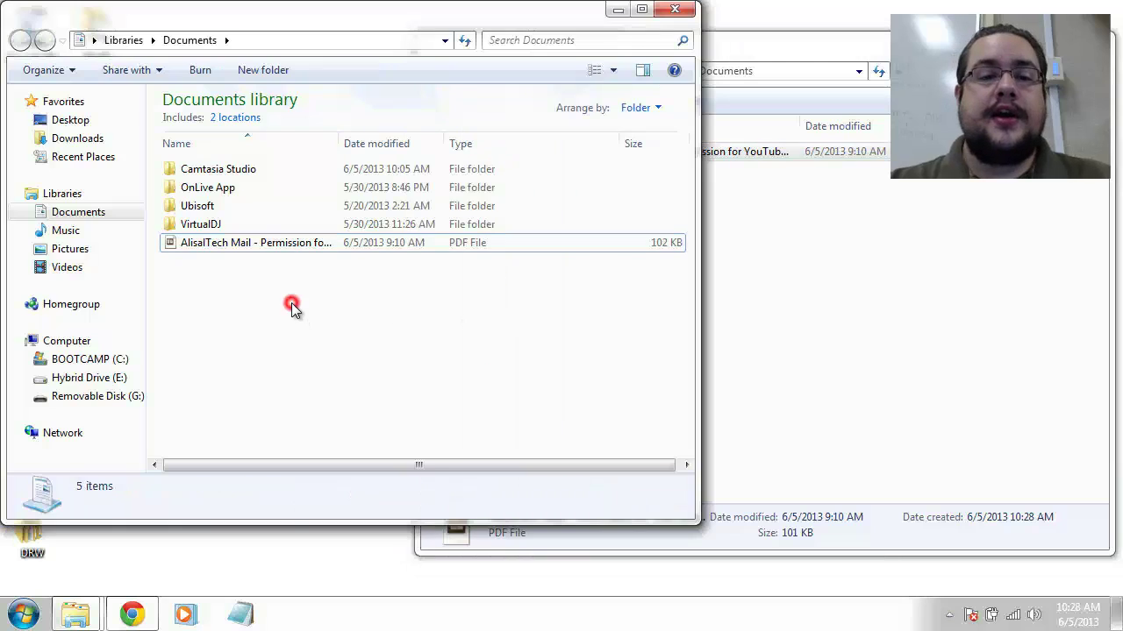
pyautogui.rightClick(241, 242)
pyautogui.click(350, 470)
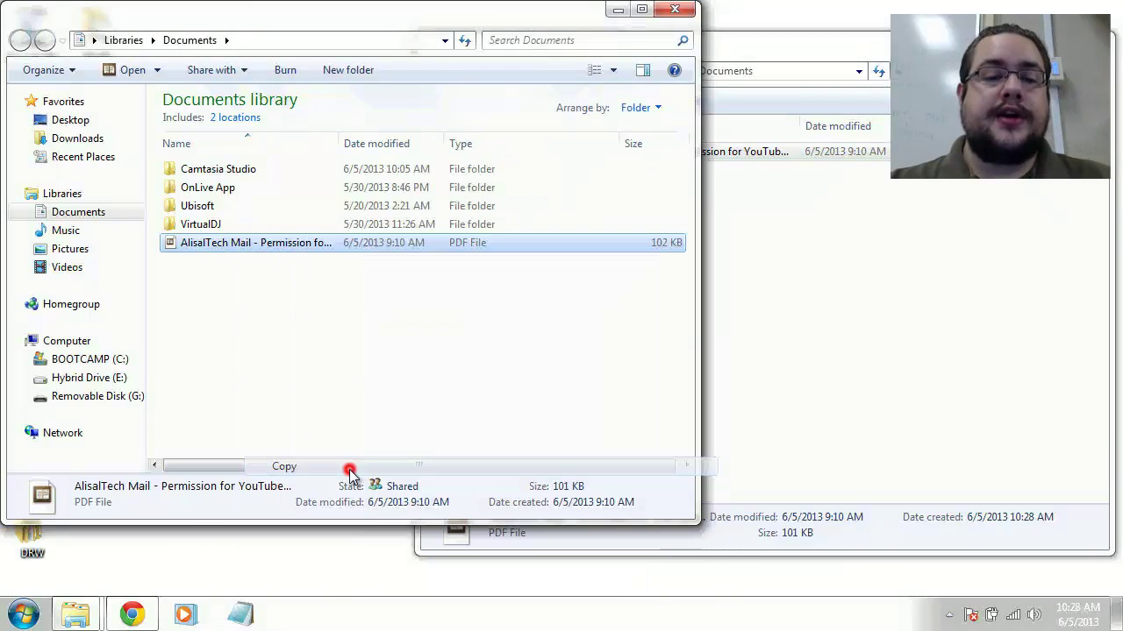
pyautogui.click(932, 277)
pyautogui.rightClick(933, 277)
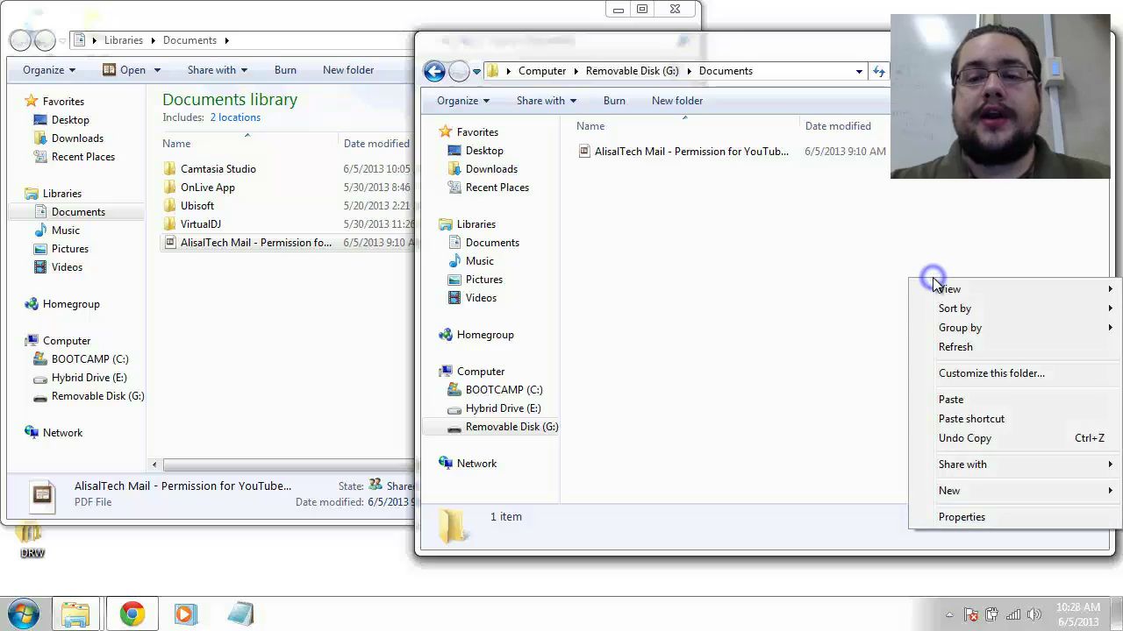
pyautogui.click(958, 400)
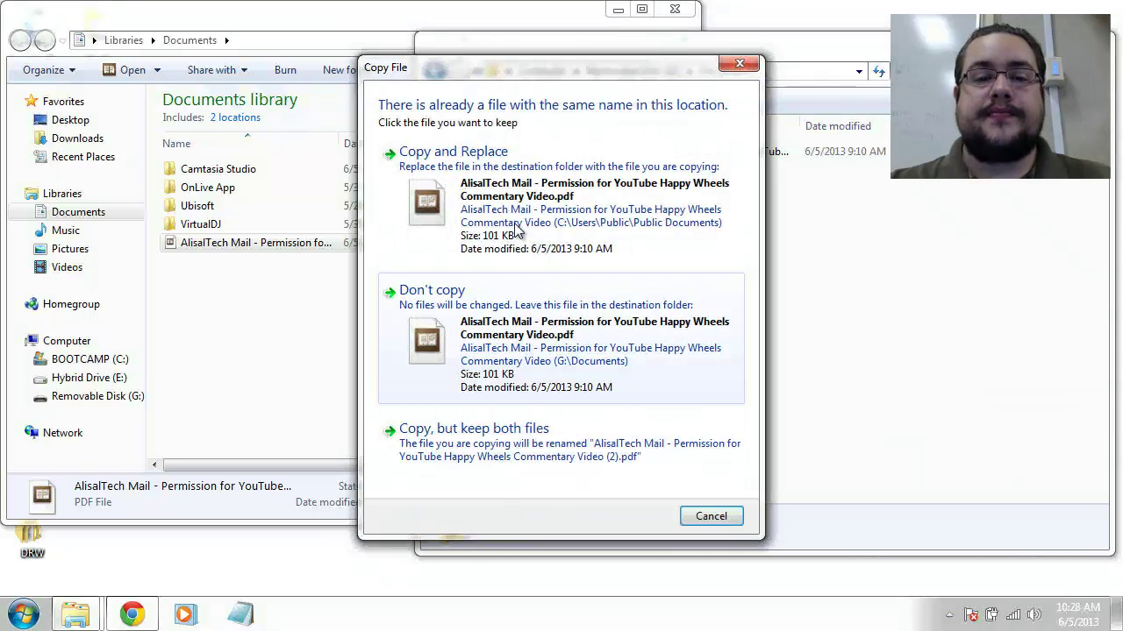
pyautogui.click(509, 187)
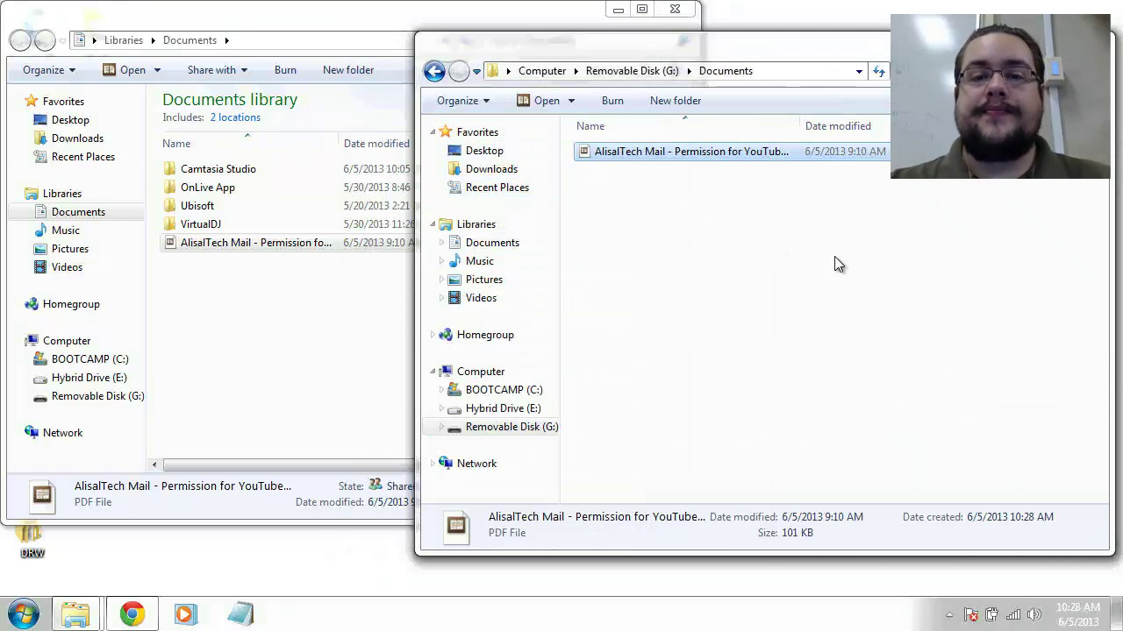
# Return to the removable disk's root folder, and close the Documents library window.
pyautogui.click(634, 77)
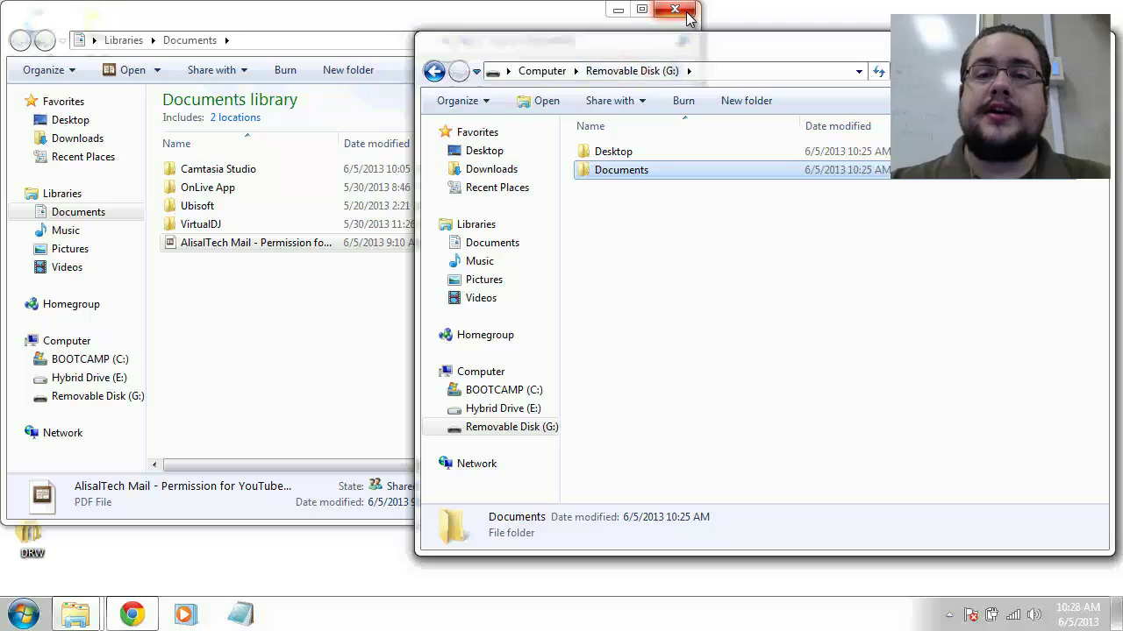
pyautogui.click(686, 12)
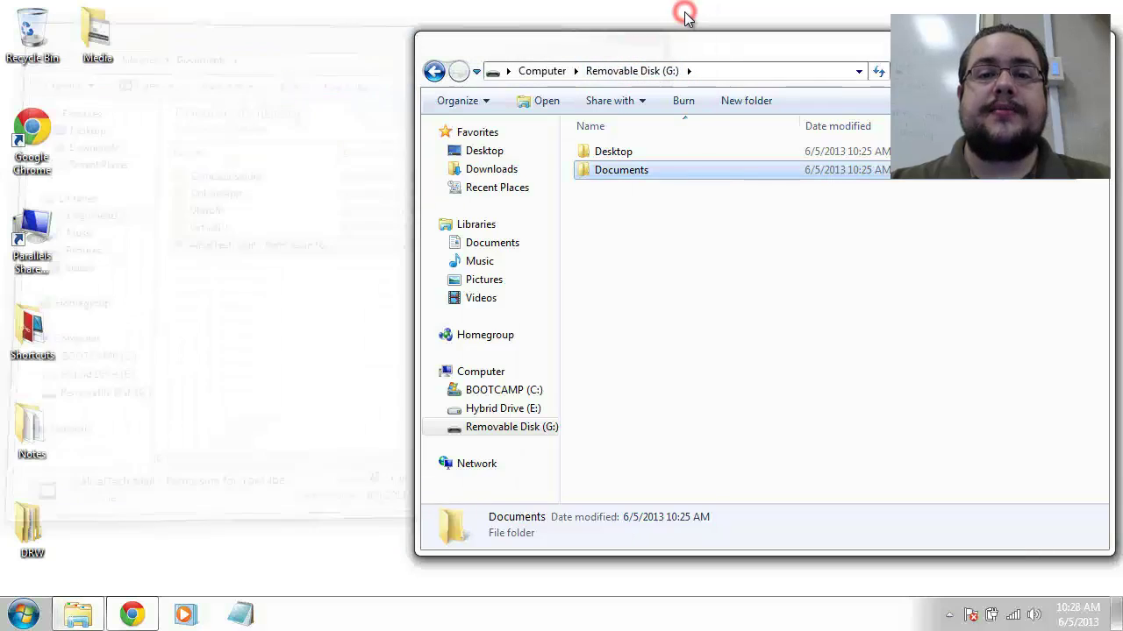
pyautogui.moveTo(723, 46); pyautogui.dragTo(620, 52)
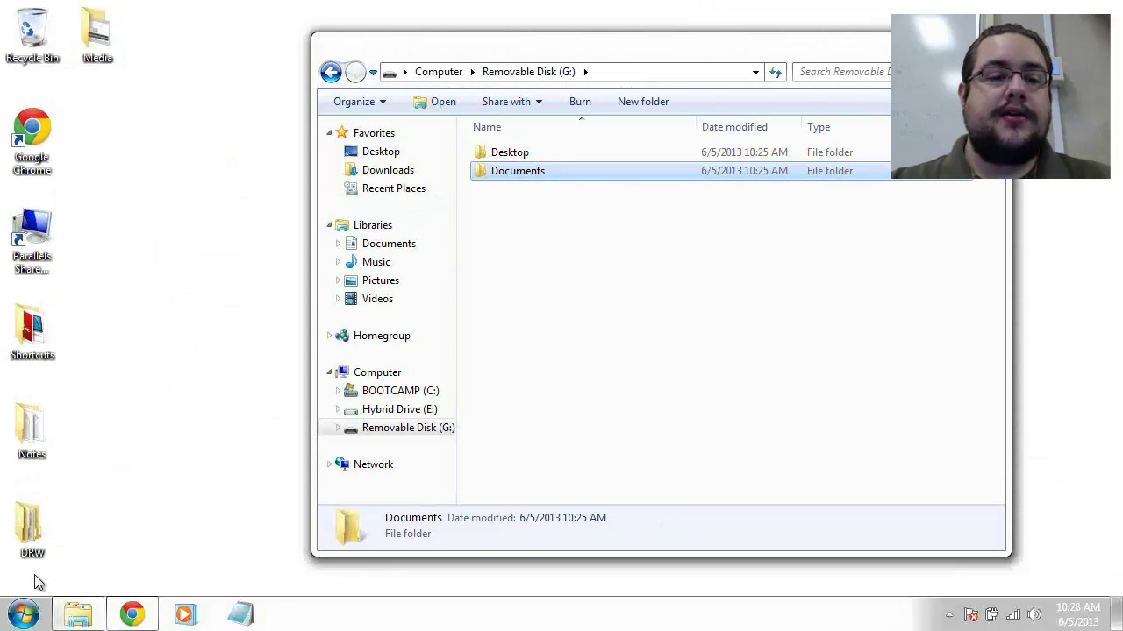
pyautogui.click(23, 614)
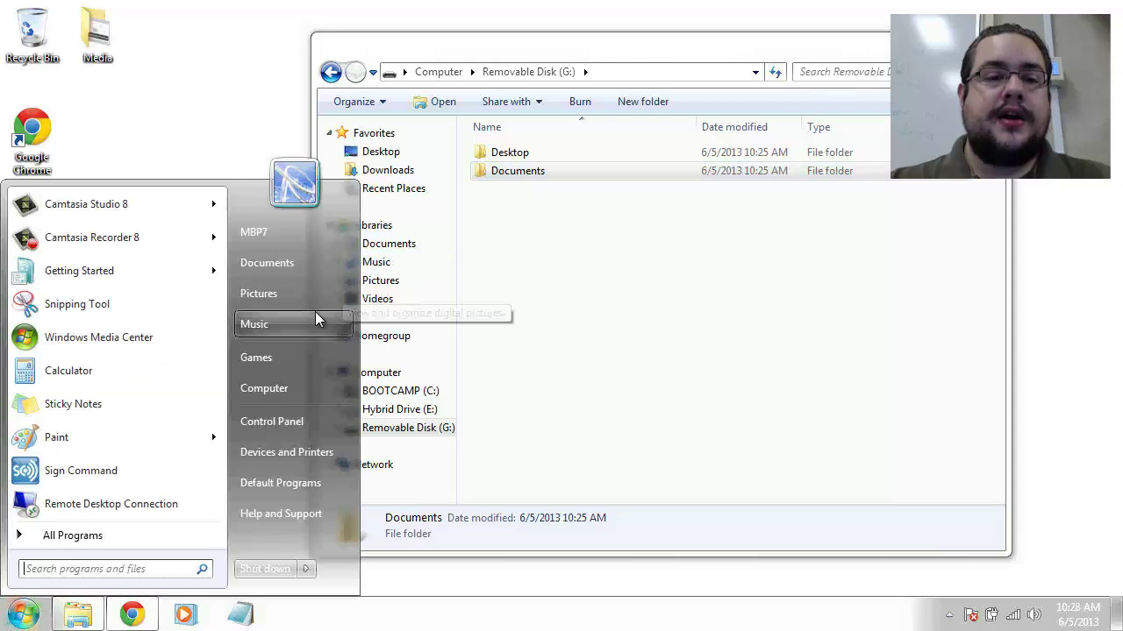
pyautogui.click(637, 273)
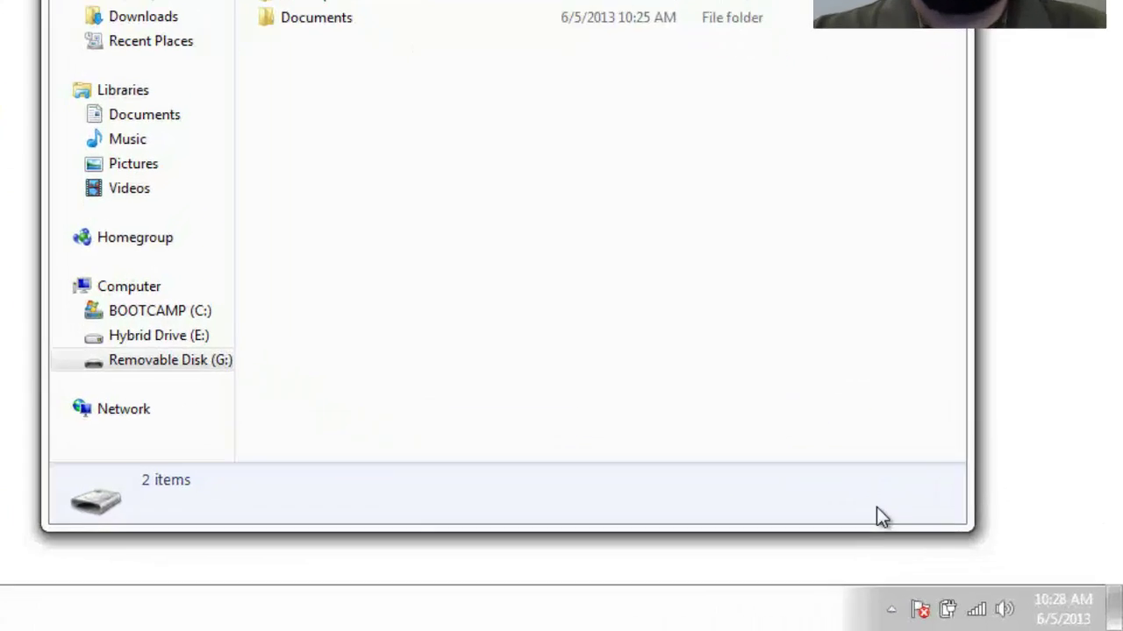
# Safely eject the USB Mass Storage Device holding Removable Disk (G:).
pyautogui.click(891, 608)
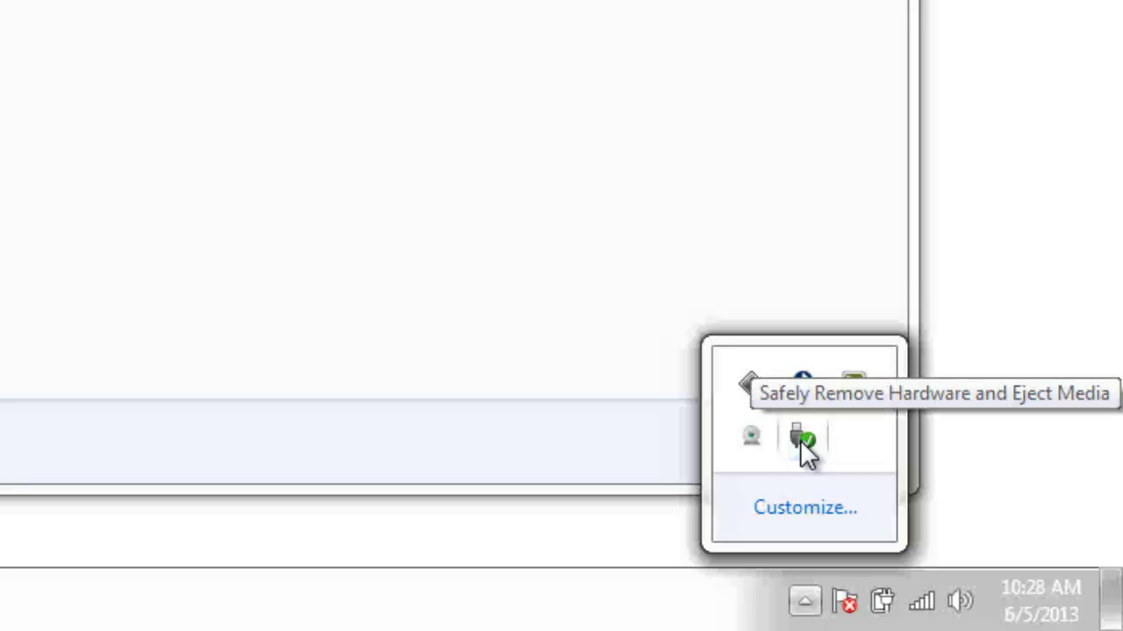
pyautogui.click(801, 441)
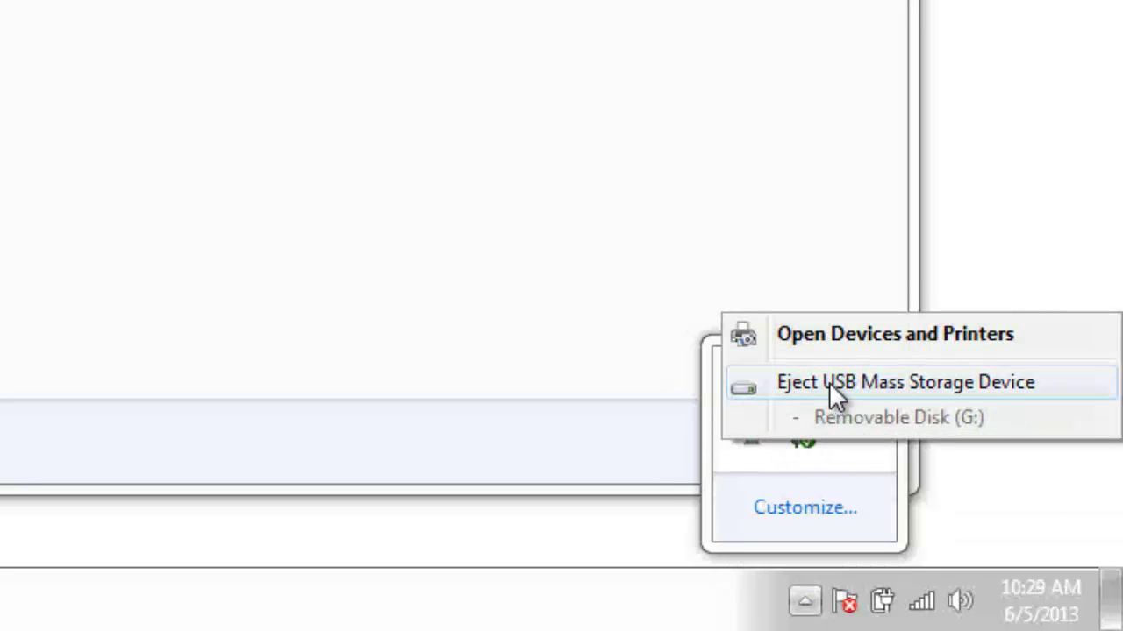
pyautogui.click(829, 389)
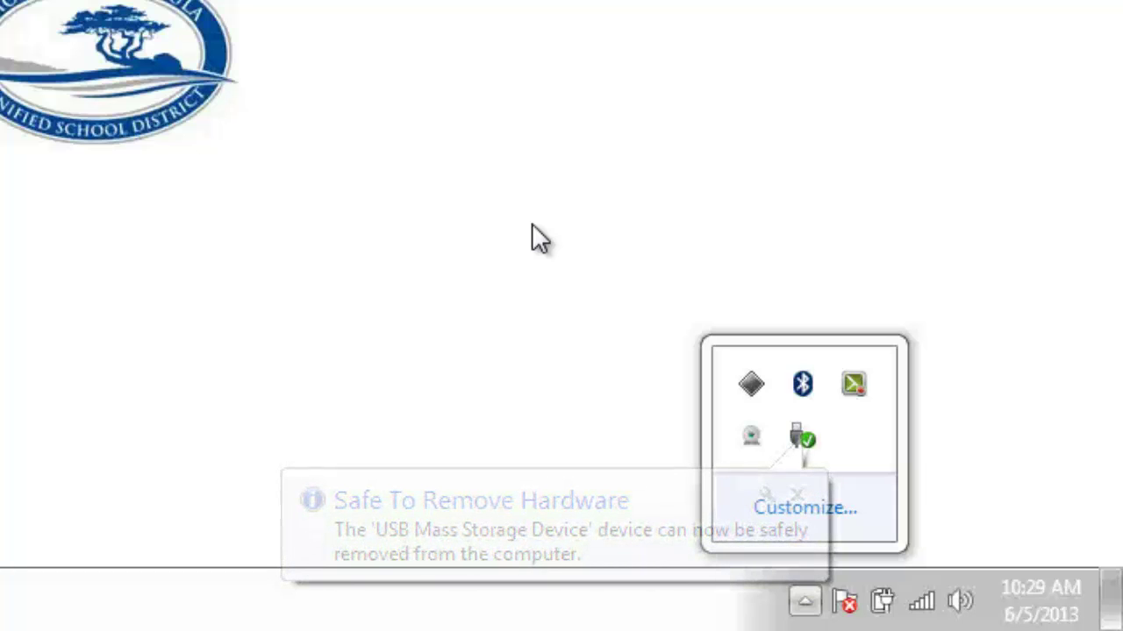
pyautogui.click(540, 235)
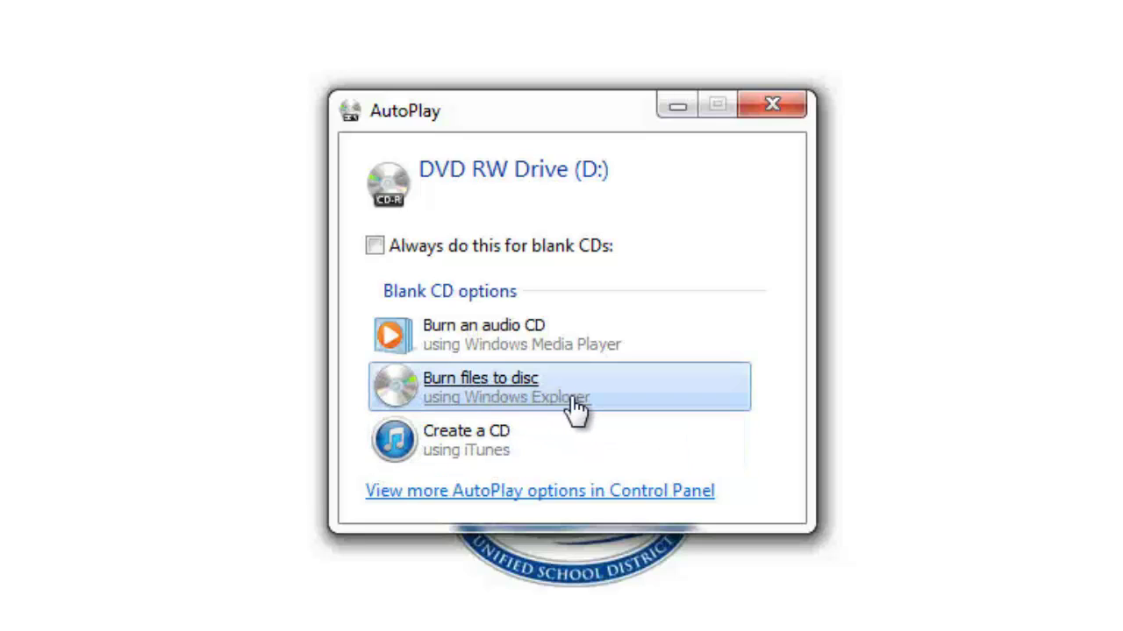
# Format the blank CD for burning files like a USB flash drive, titled Jun 05 2013, and open its folder.
pyautogui.click(476, 397)
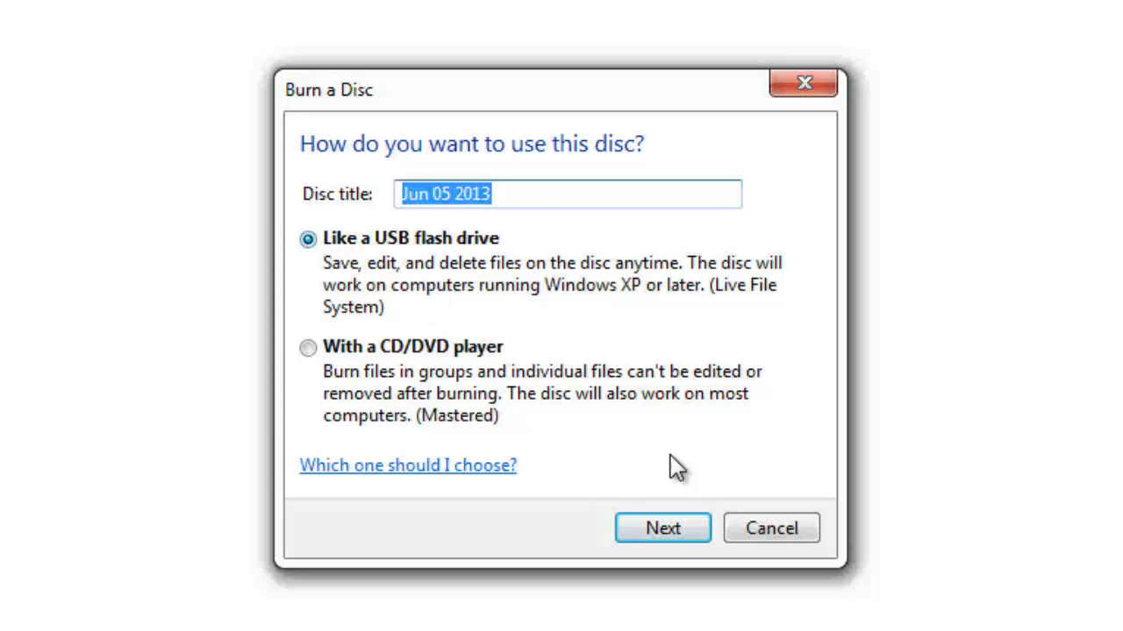
pyautogui.click(681, 519)
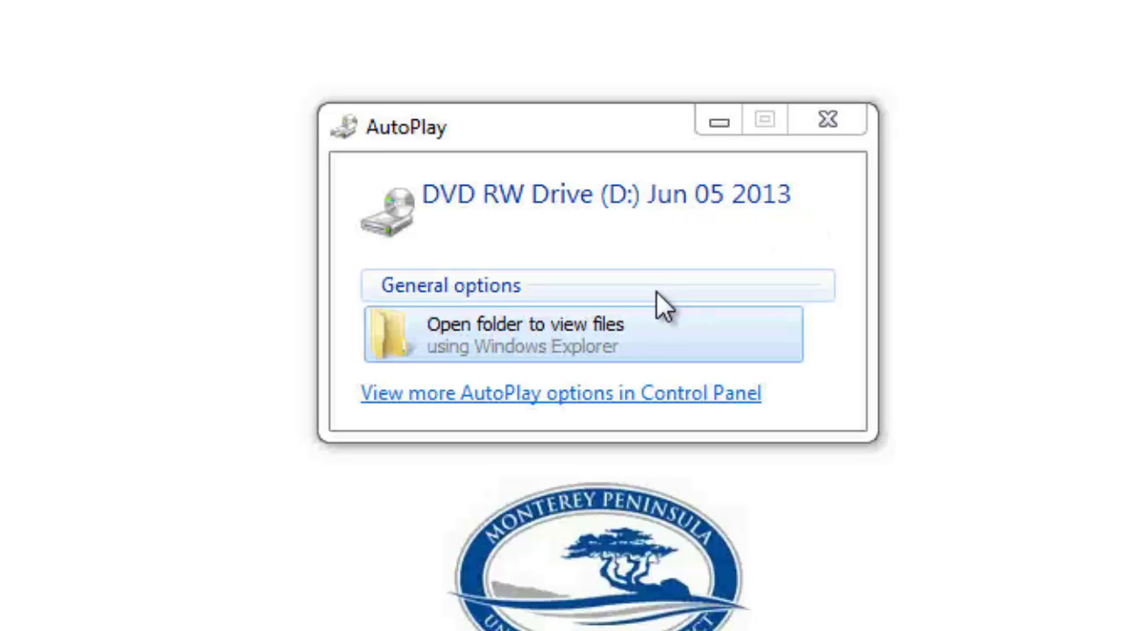
pyautogui.click(572, 356)
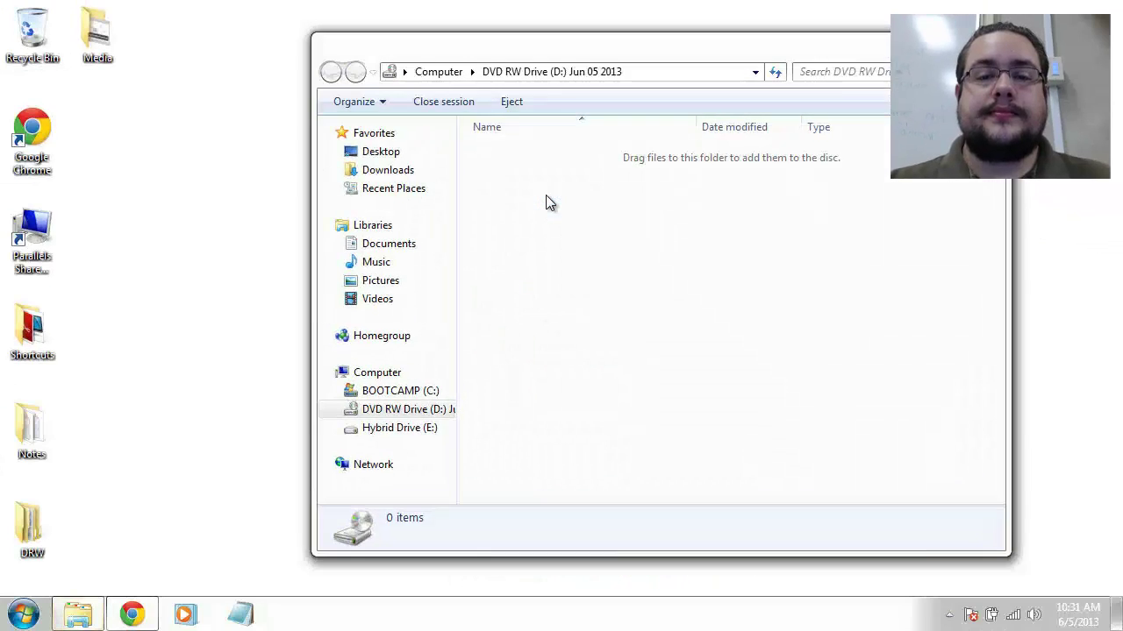
# Create a new folder named Desktop in the root of the Jun 05 2013 disc.
pyautogui.rightClick(710, 250)
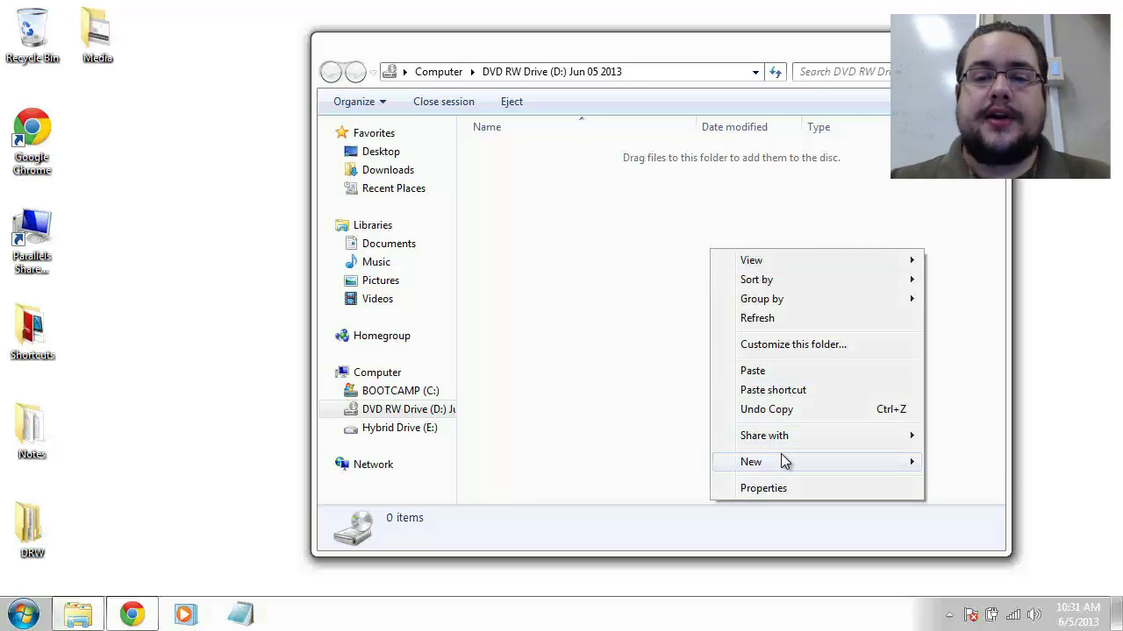
pyautogui.moveTo(783, 462)
pyautogui.click(967, 283)
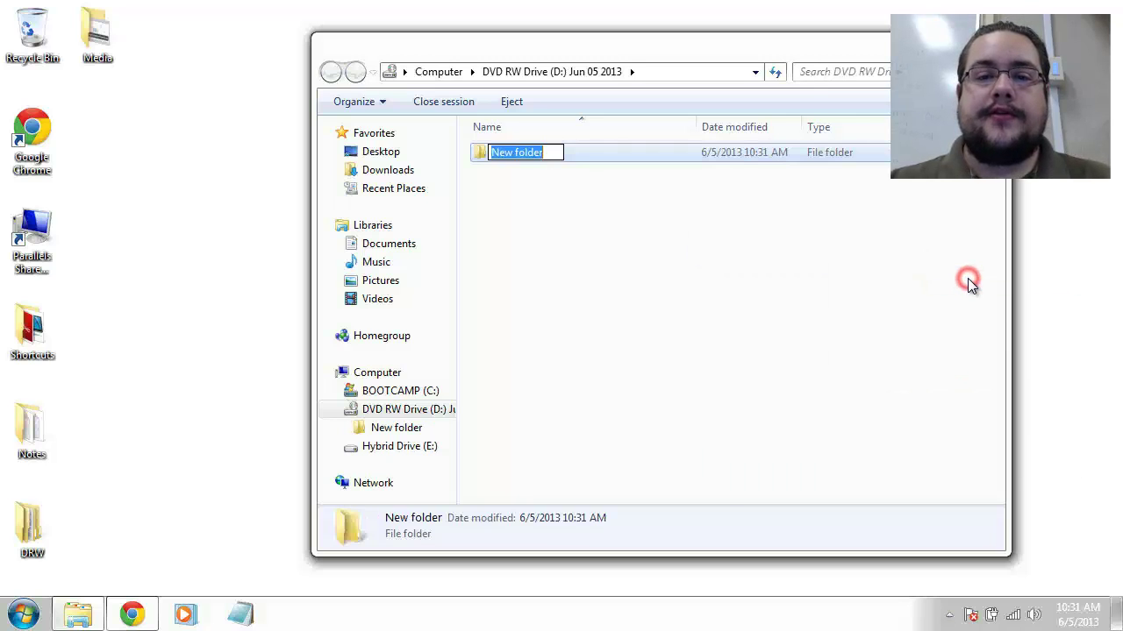
pyautogui.write('Desktop')
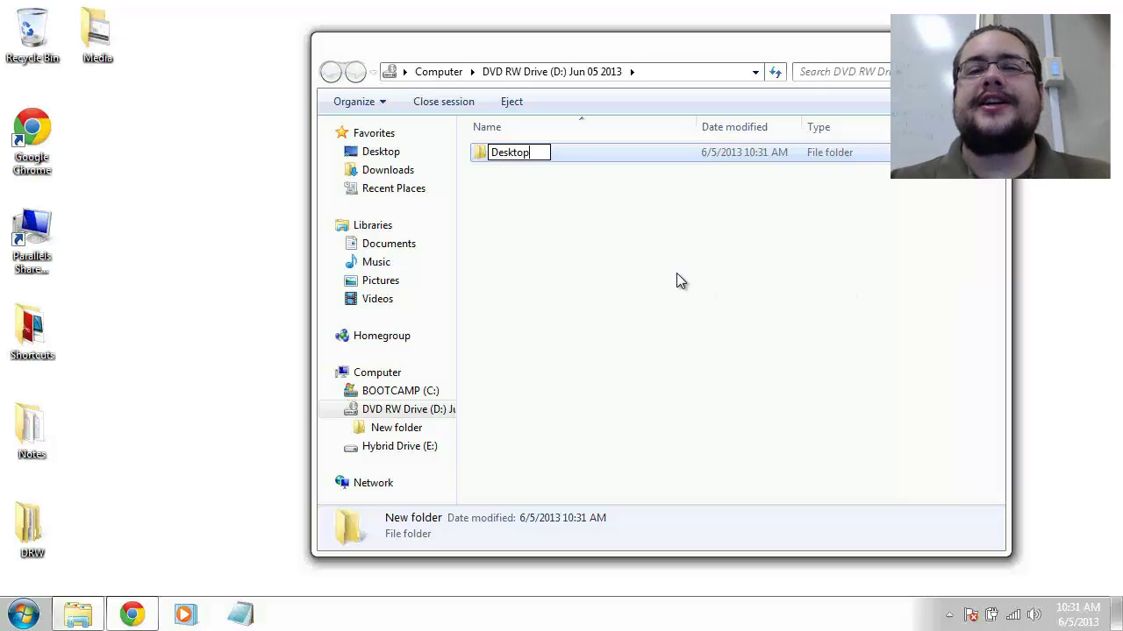
pyautogui.press('Return')
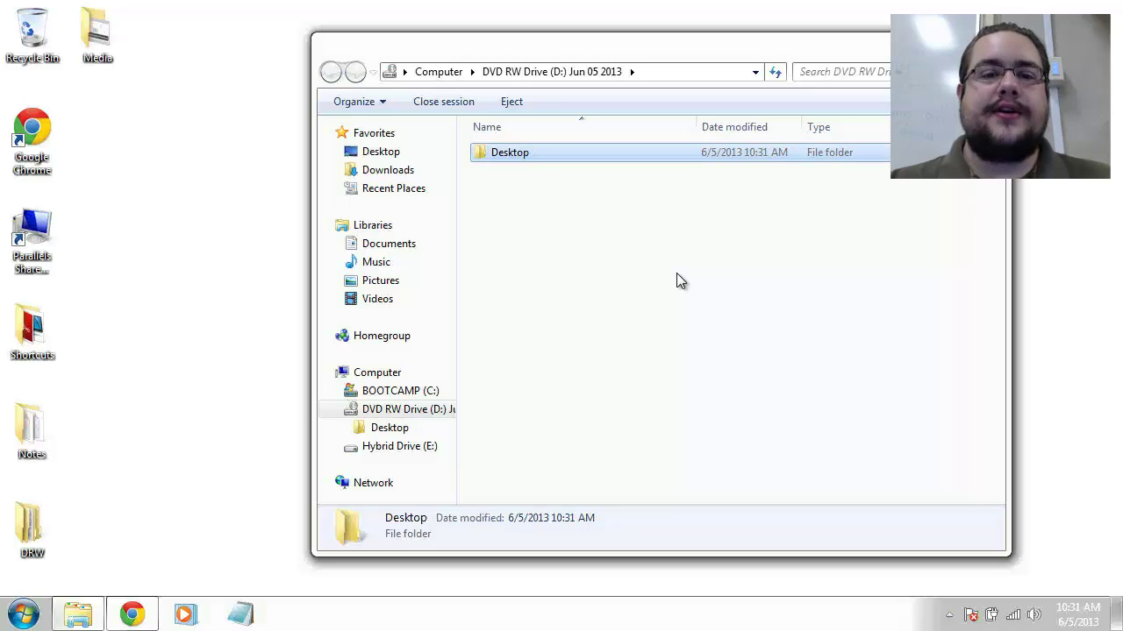
# Create a second folder named Documents in the root of the Jun 05 2013 disc.
pyautogui.rightClick(676, 277)
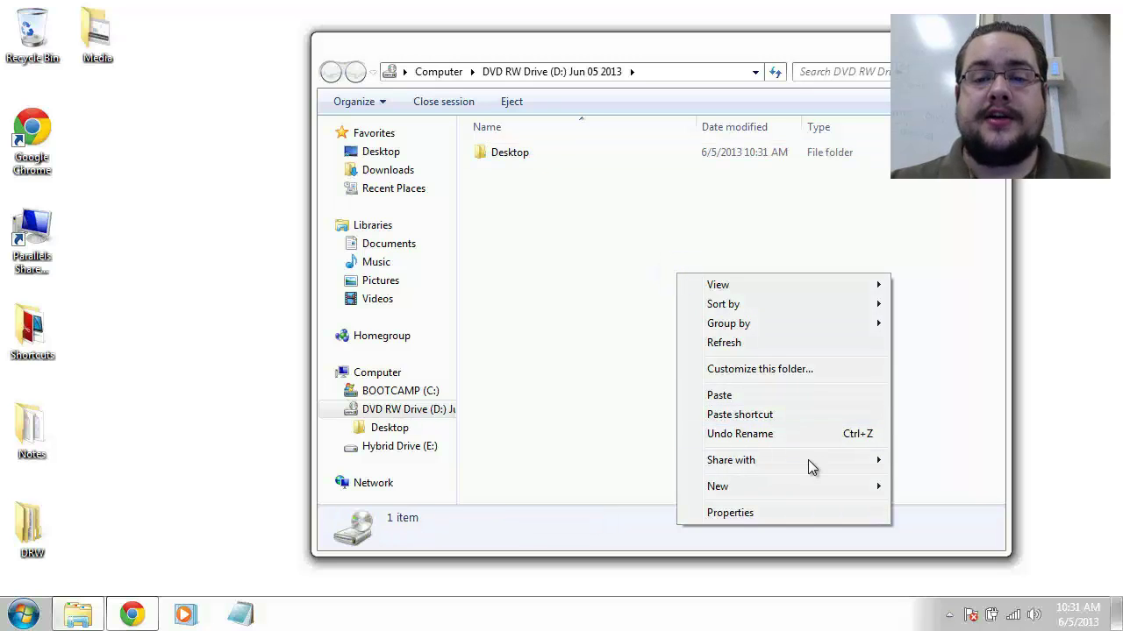
pyautogui.moveTo(808, 488)
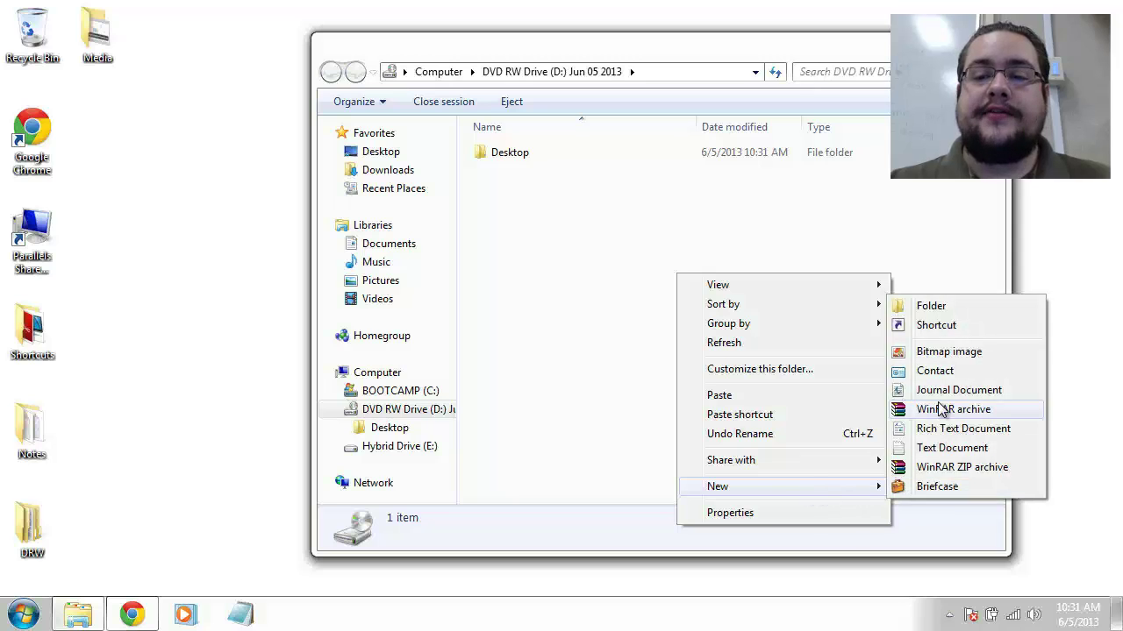
pyautogui.click(928, 306)
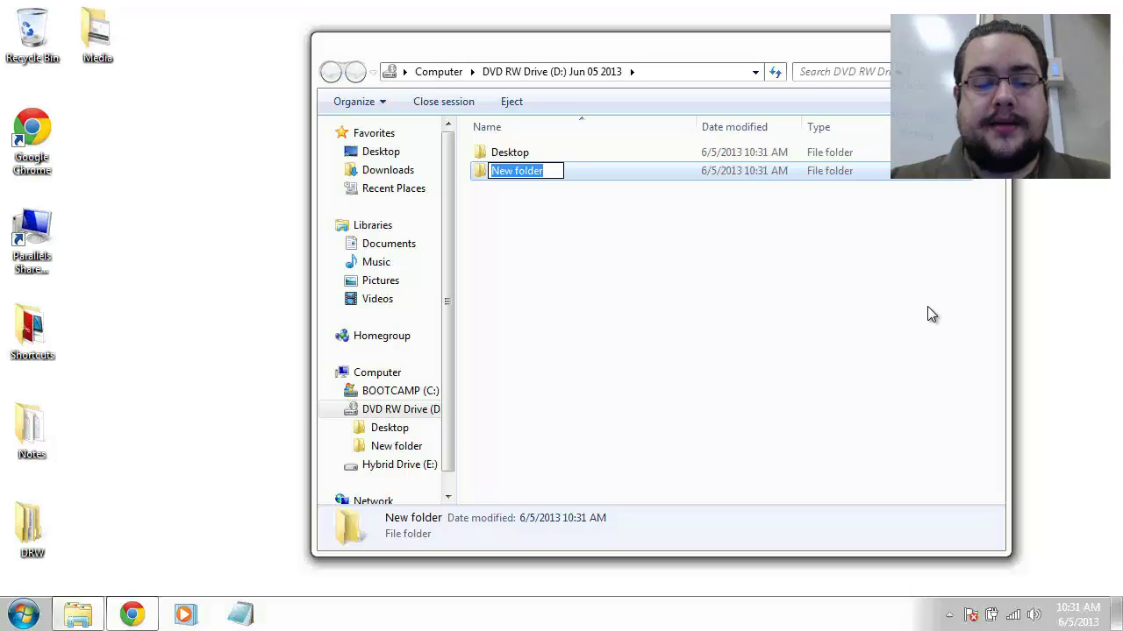
pyautogui.write('Documents')
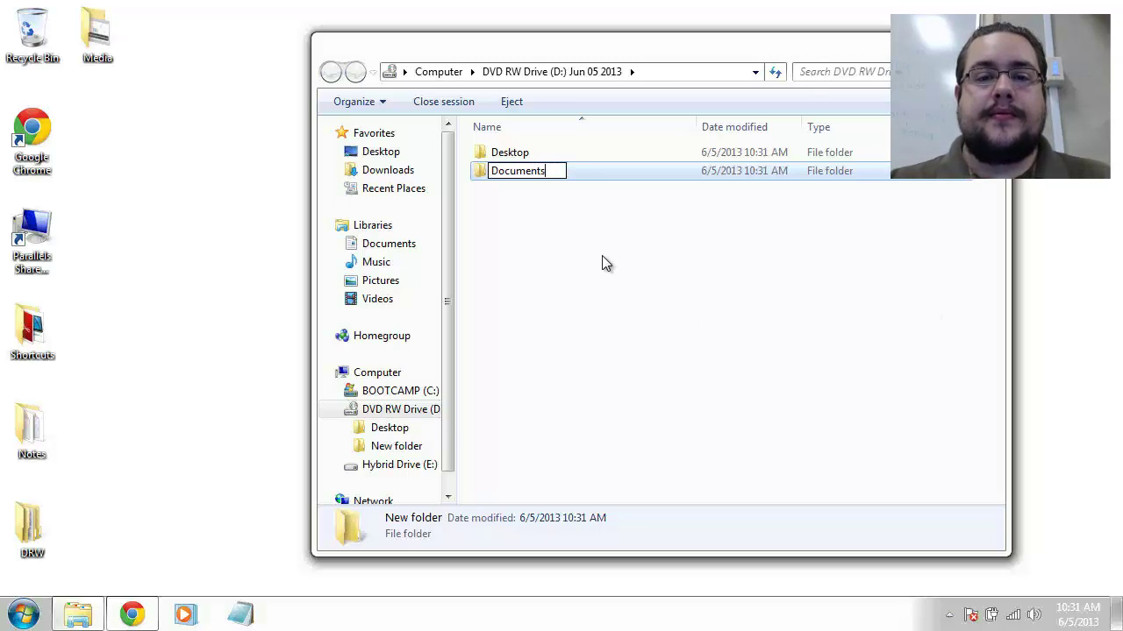
pyautogui.press('Return')
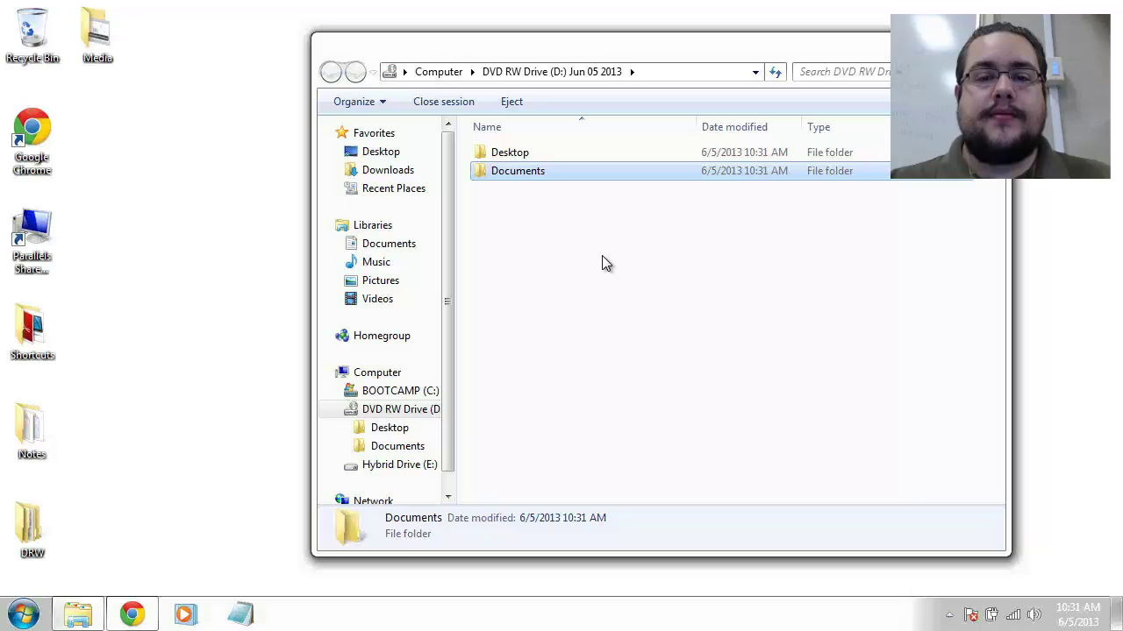
# Start copying the Media, Notes and DRW desktop folders into the disc's Desktop folder, and cancel the transfer.
pyautogui.doubleClick(512, 153)
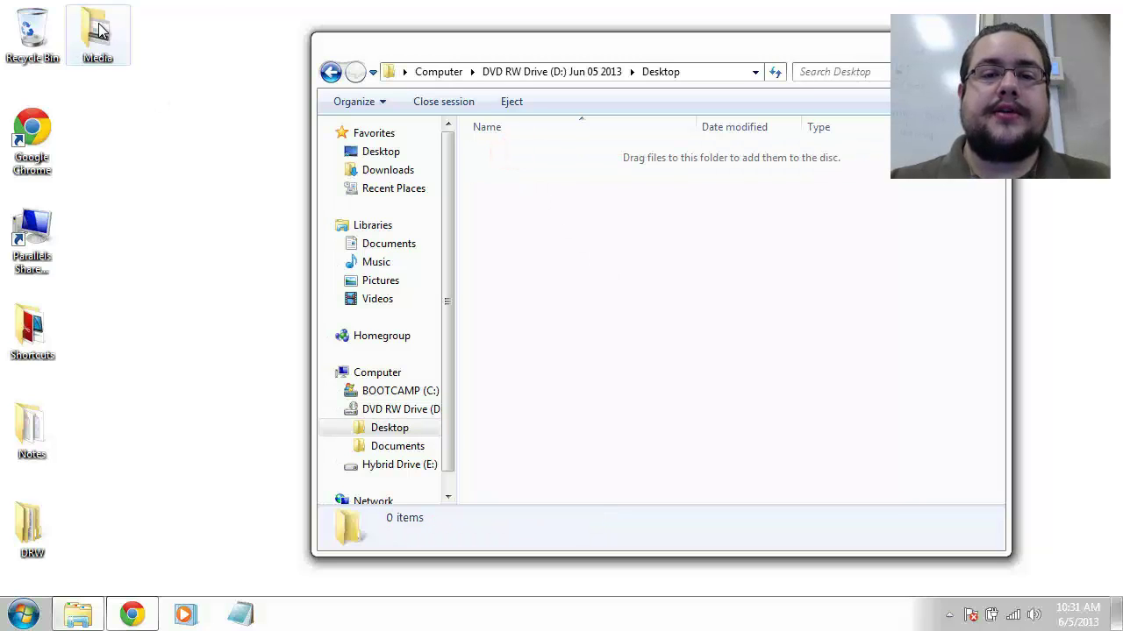
pyautogui.moveTo(99, 31); pyautogui.dragTo(661, 252)
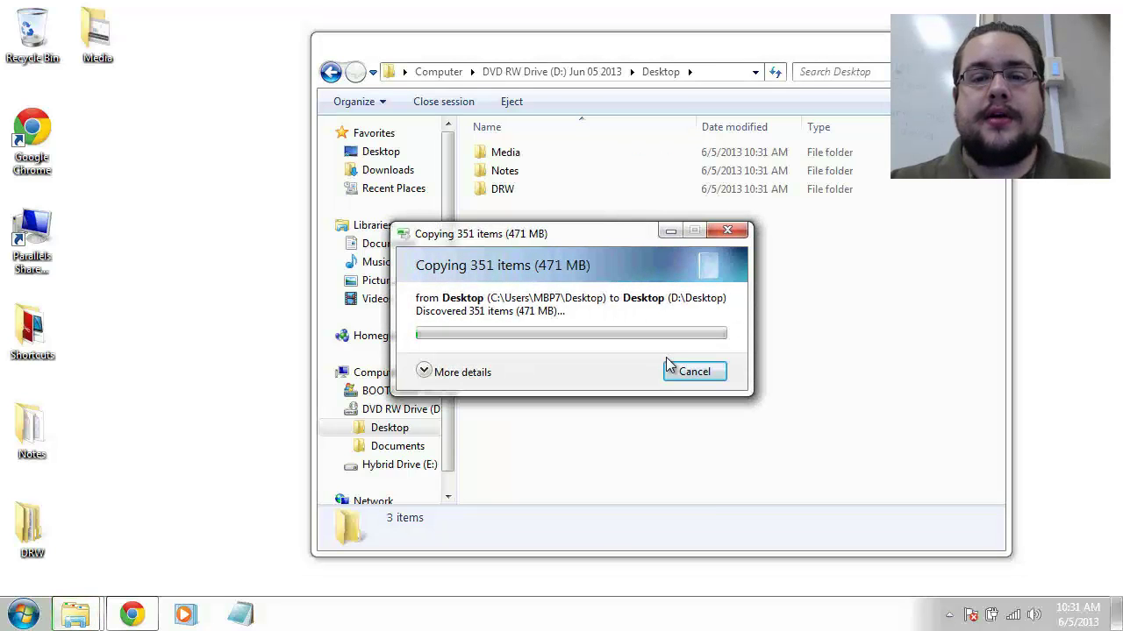
pyautogui.click(695, 375)
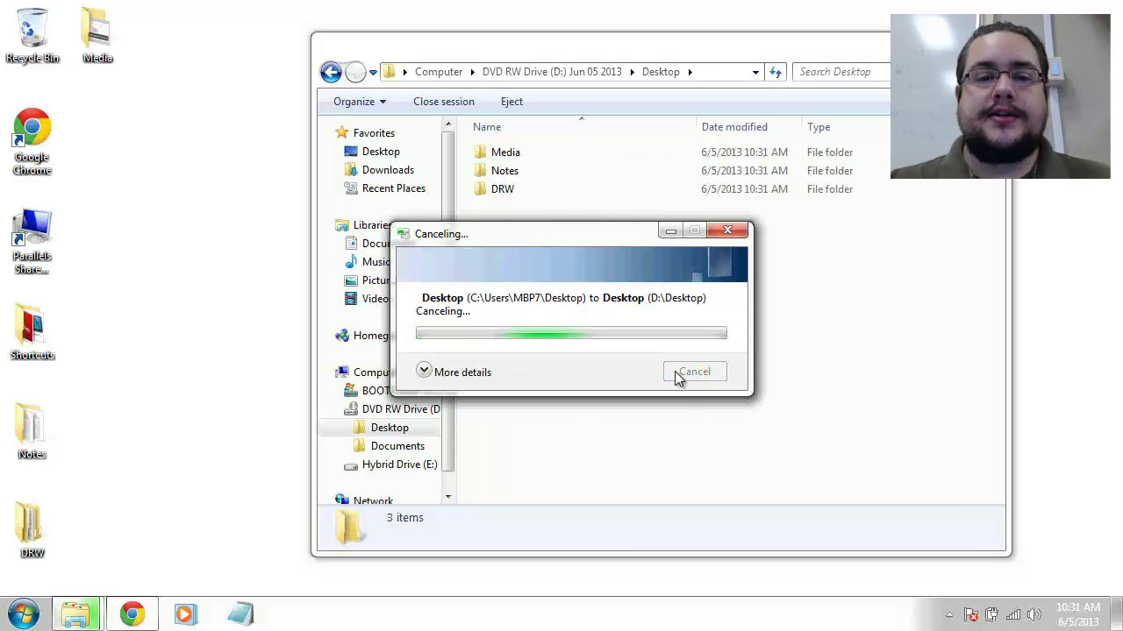
# Open the disc's Documents folder and arrange the computer's Documents library window beside it.
pyautogui.click(538, 71)
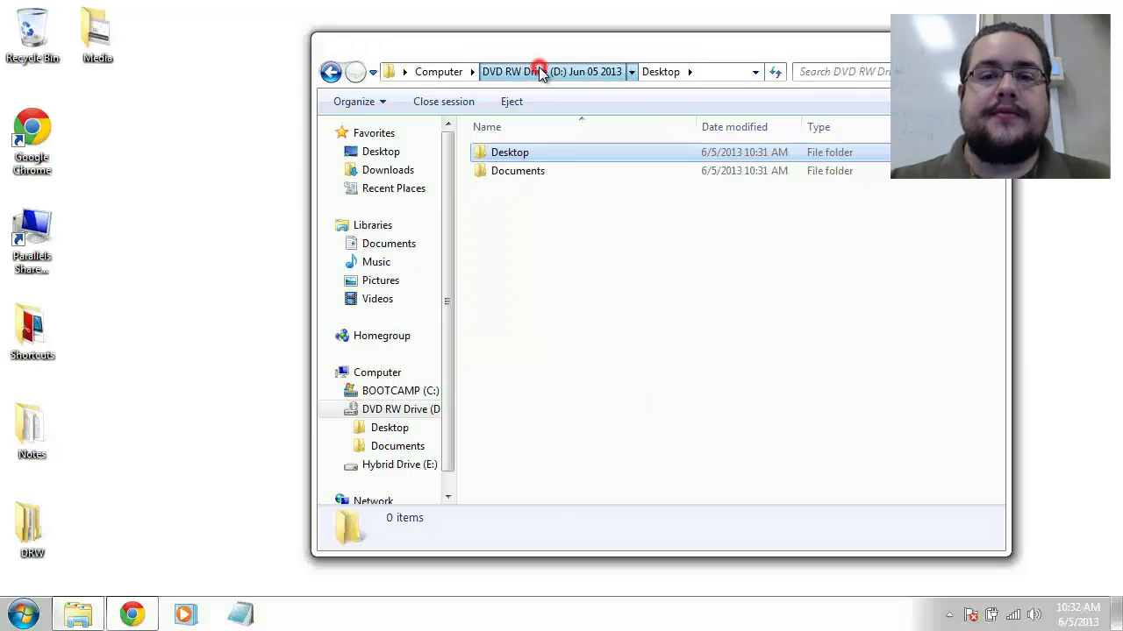
pyautogui.doubleClick(533, 170)
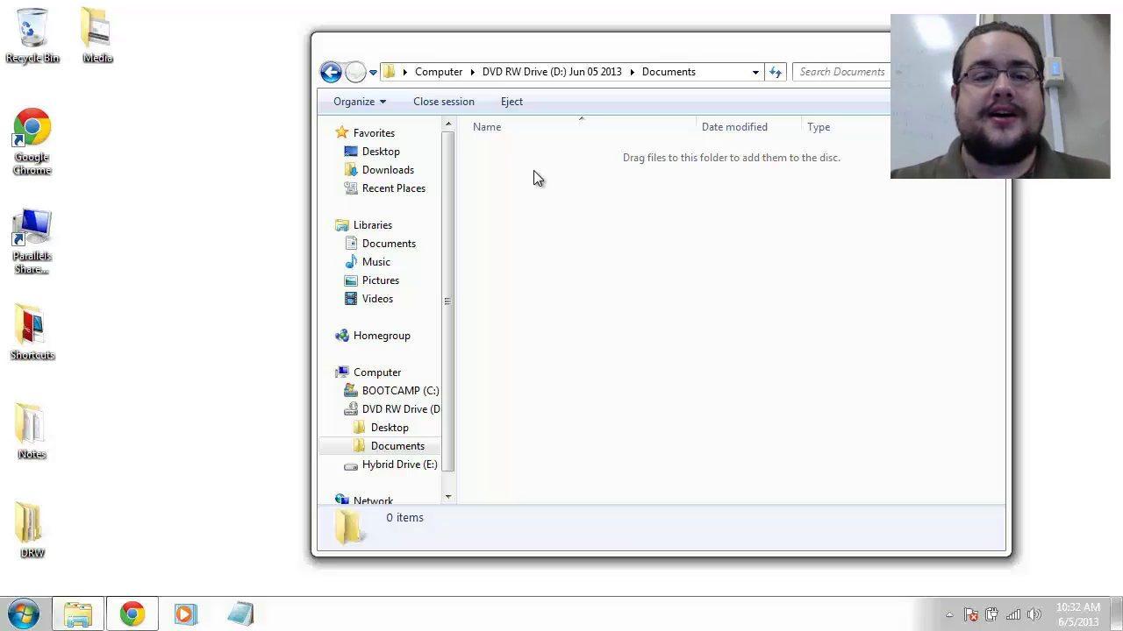
pyautogui.click(20, 613)
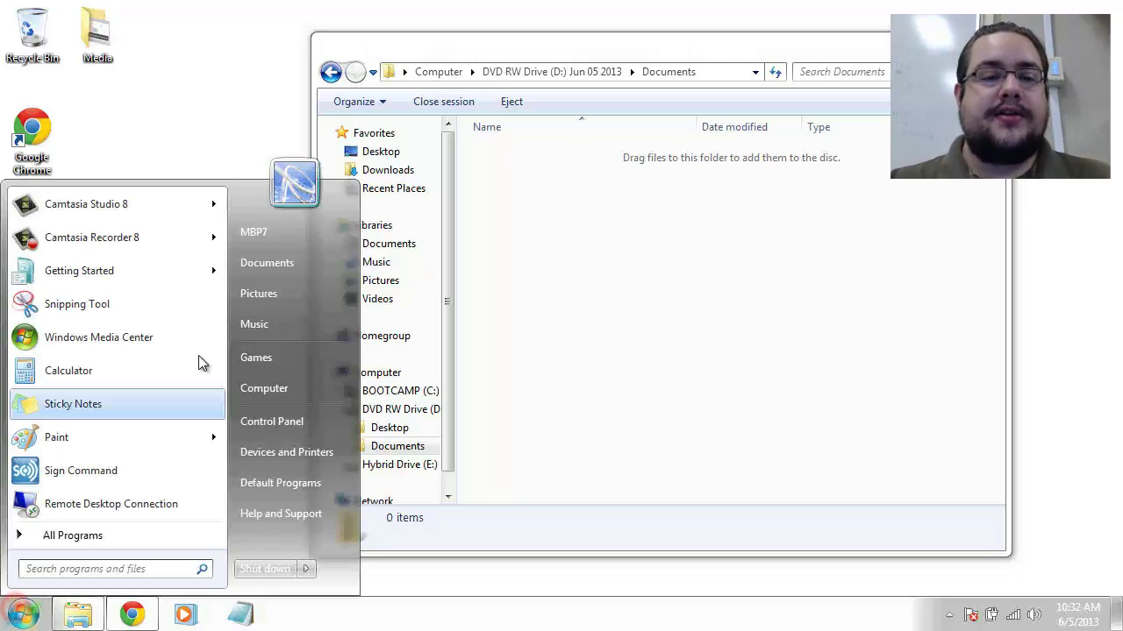
pyautogui.click(282, 264)
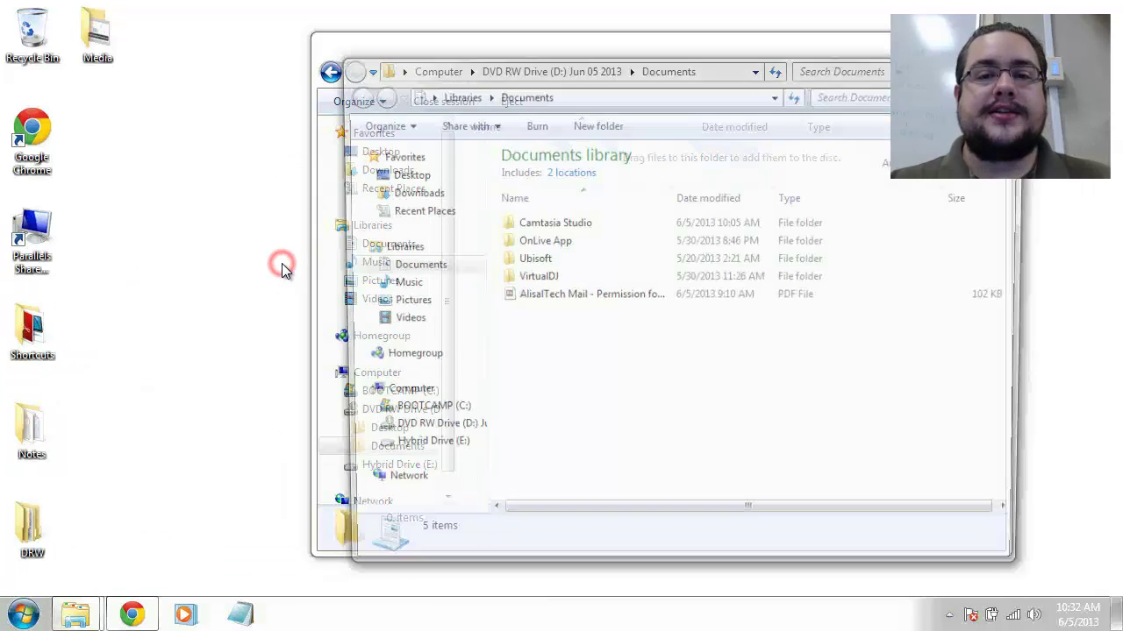
pyautogui.moveTo(618, 65); pyautogui.dragTo(130, 150)
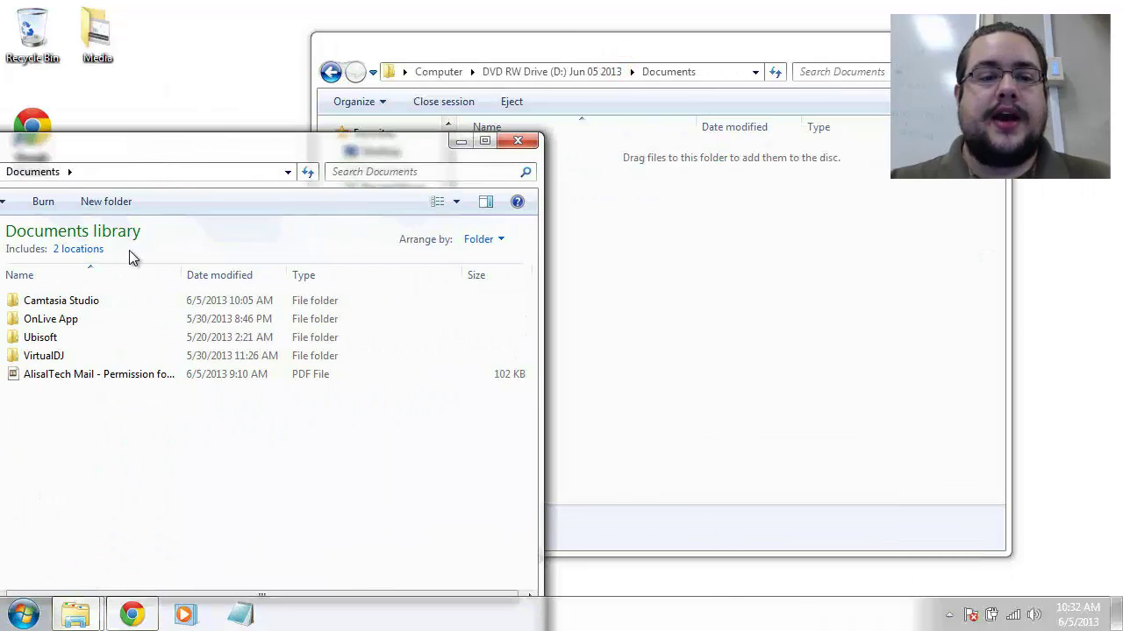
# Copy the AlisalTech Mail permission PDF from the Documents library to the disc's Documents folder, and close the library window.
pyautogui.moveTo(108, 375); pyautogui.dragTo(823, 344)
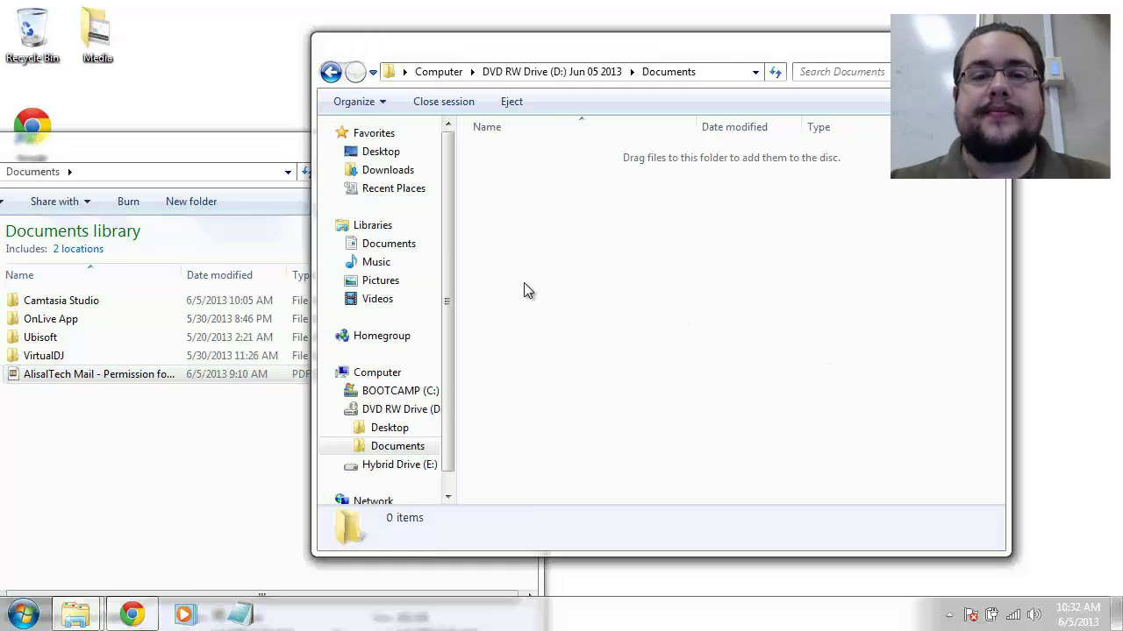
pyautogui.click(261, 151)
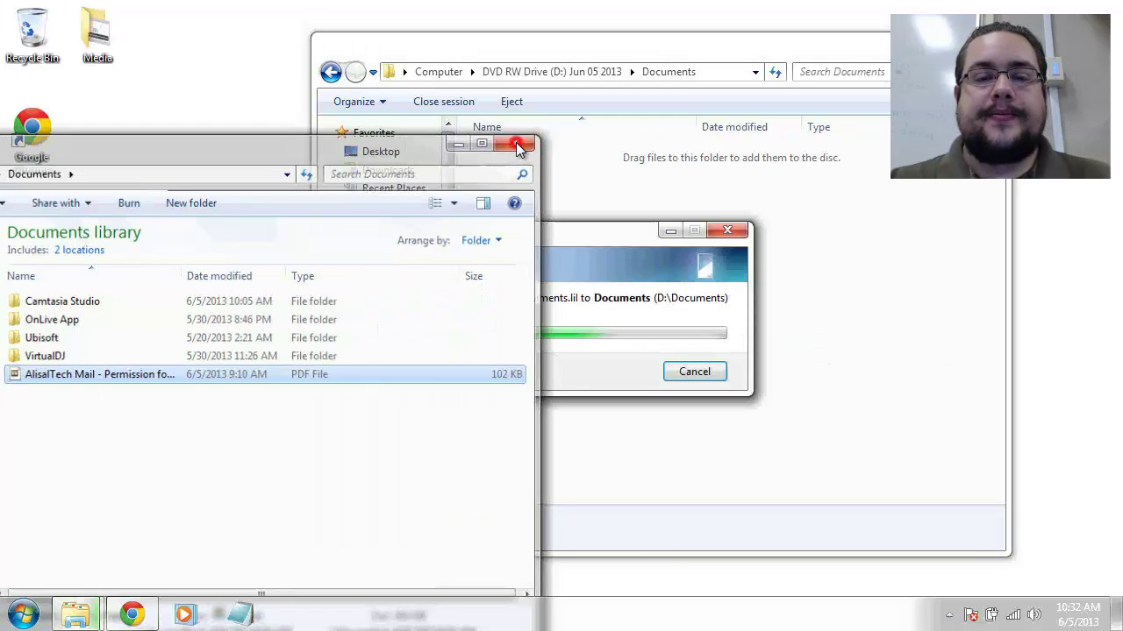
pyautogui.click(517, 142)
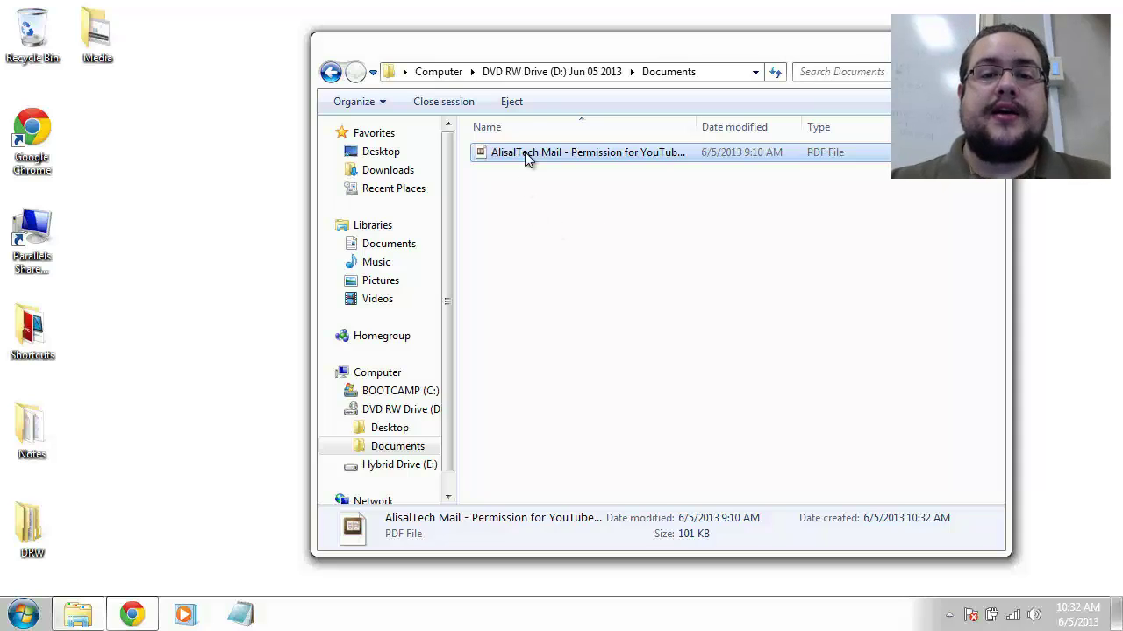
# Return to the disc's root folder, close the current session for use in other computers, and eject the disc.
pyautogui.click(569, 72)
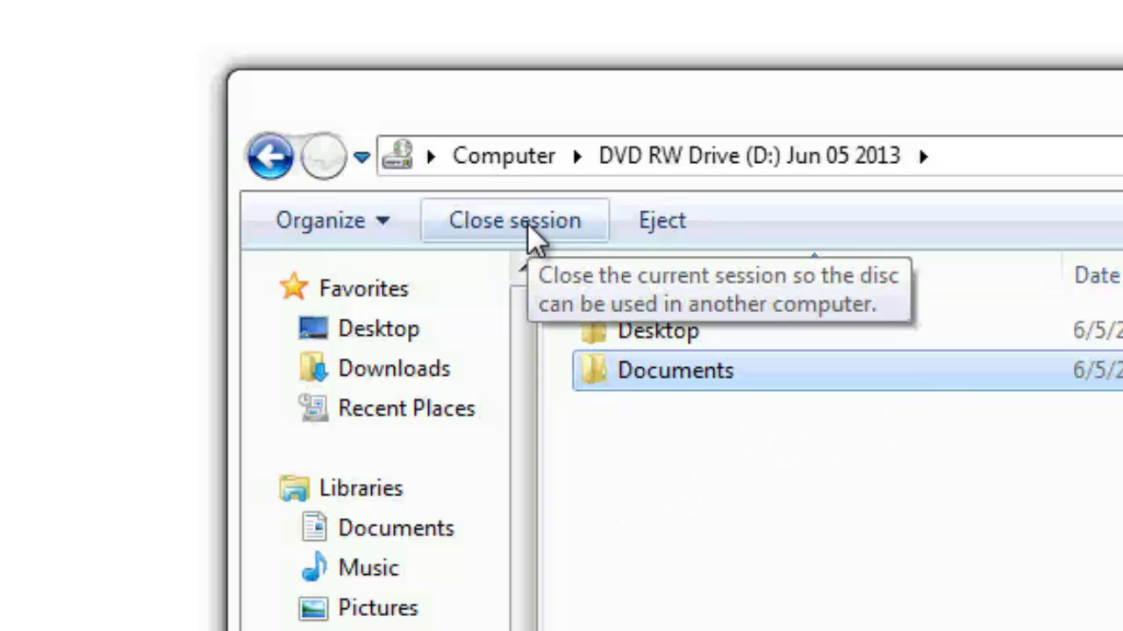
pyautogui.click(470, 221)
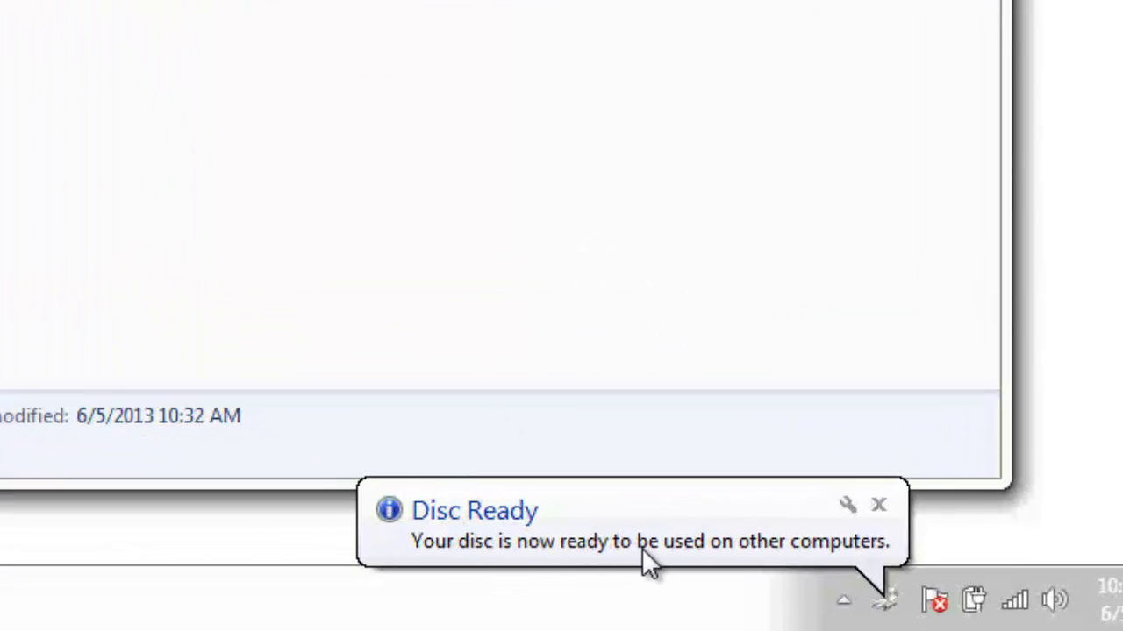
pyautogui.click(878, 504)
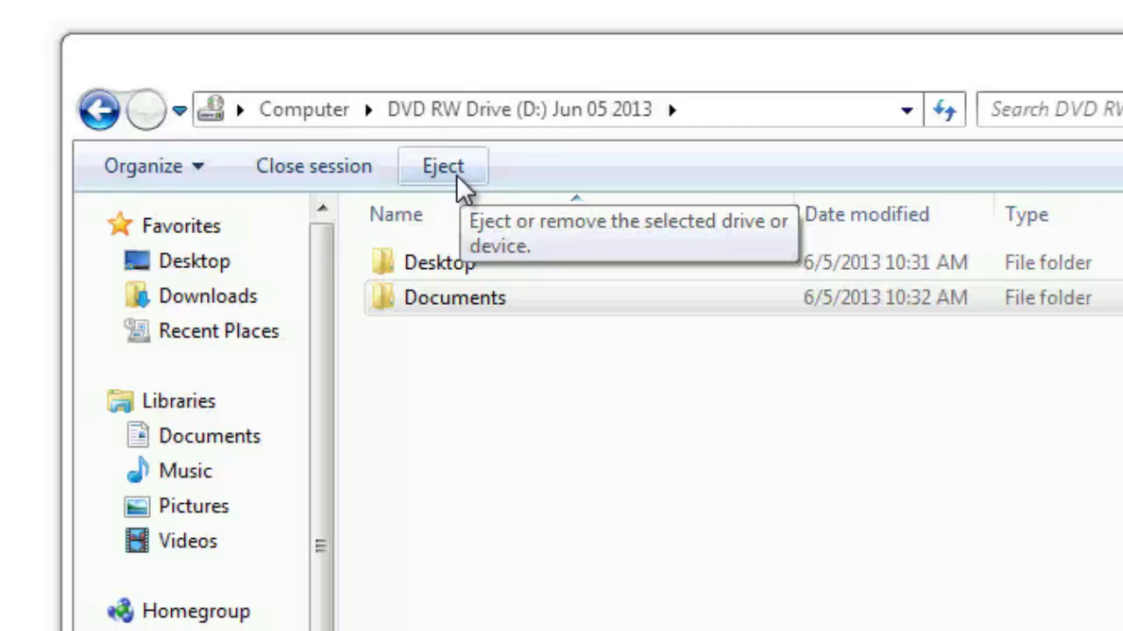
pyautogui.click(456, 184)
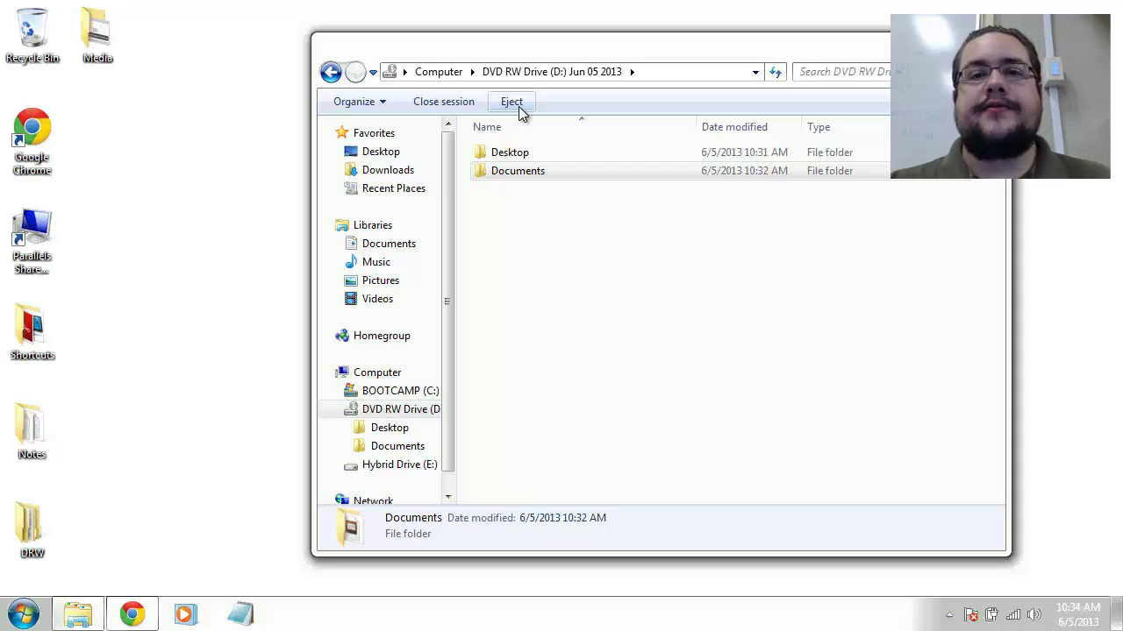
pyautogui.click(512, 103)
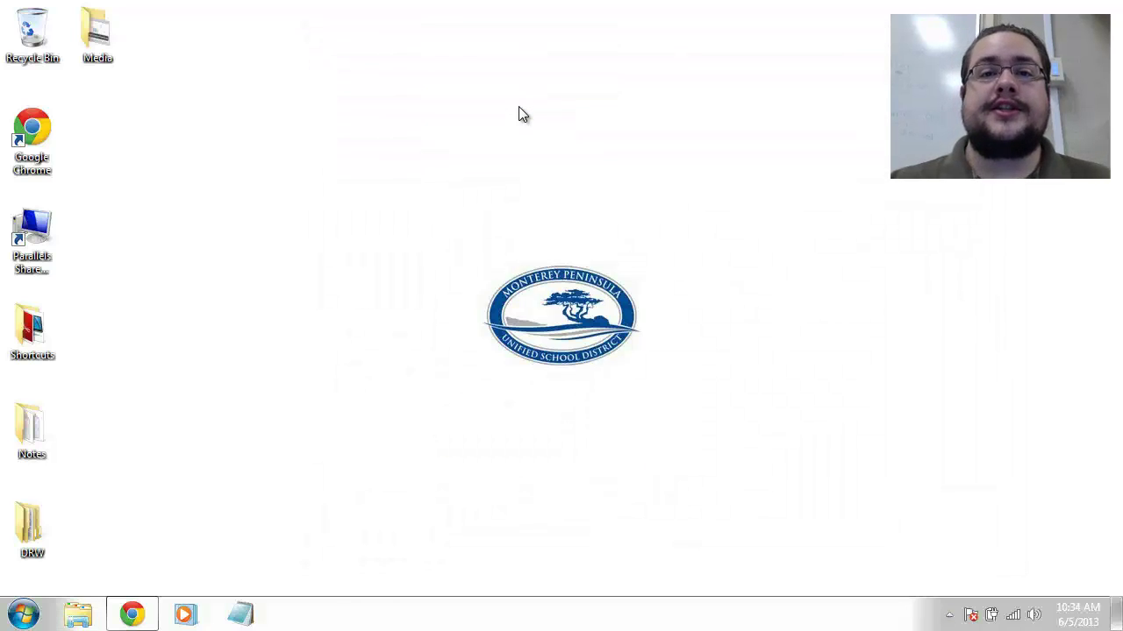